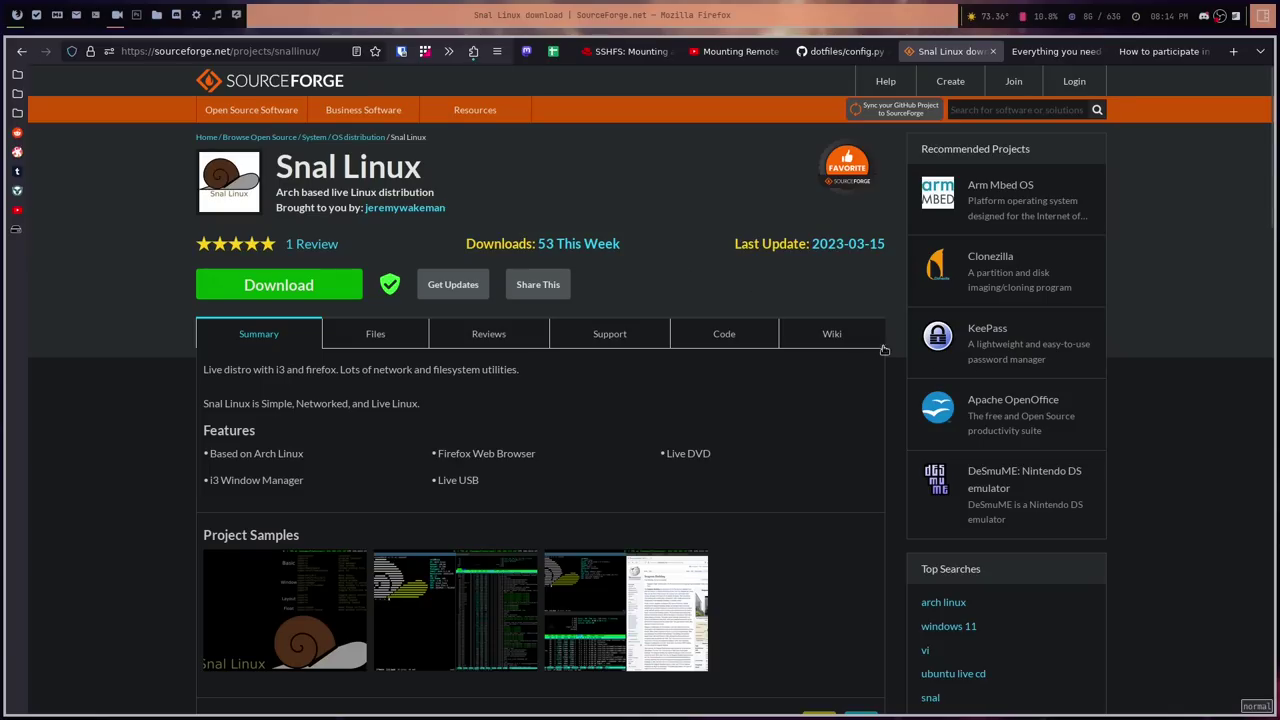
Open the Snal Linux project's wiki and read through its home page
left_click(849, 342)
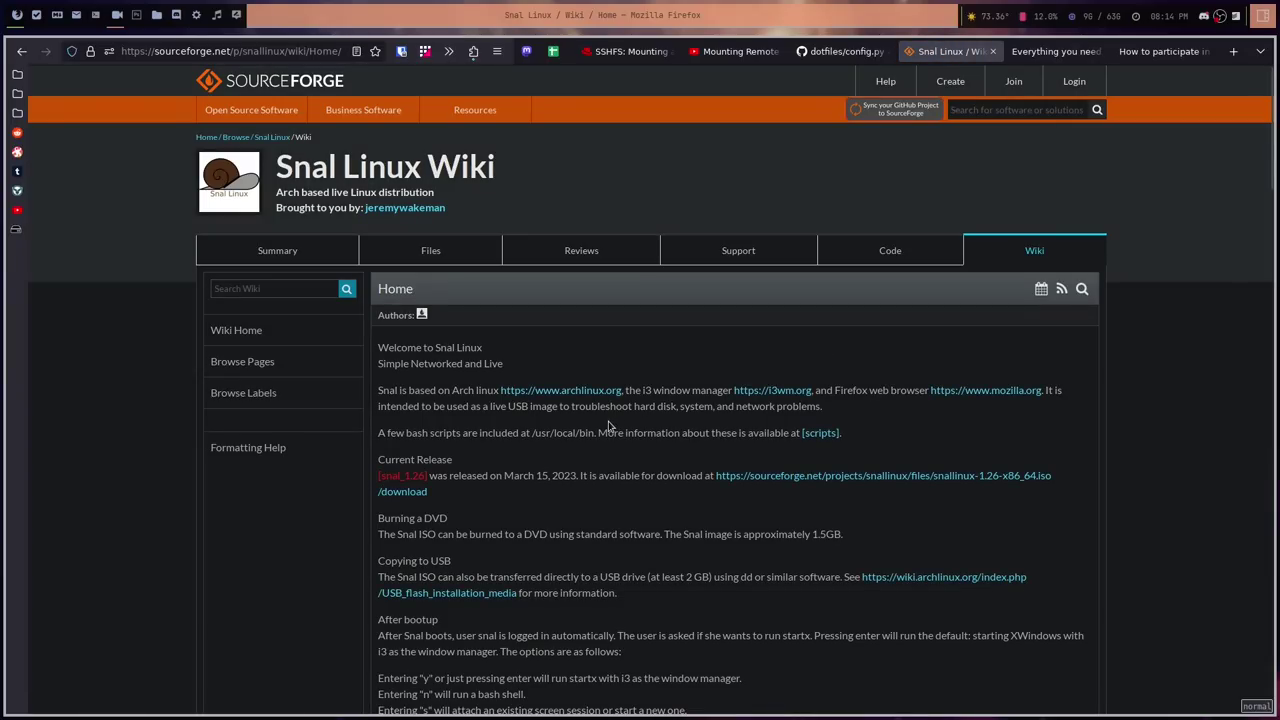
scroll(608, 425, "down", 3)
scroll(608, 421, "down", 5)
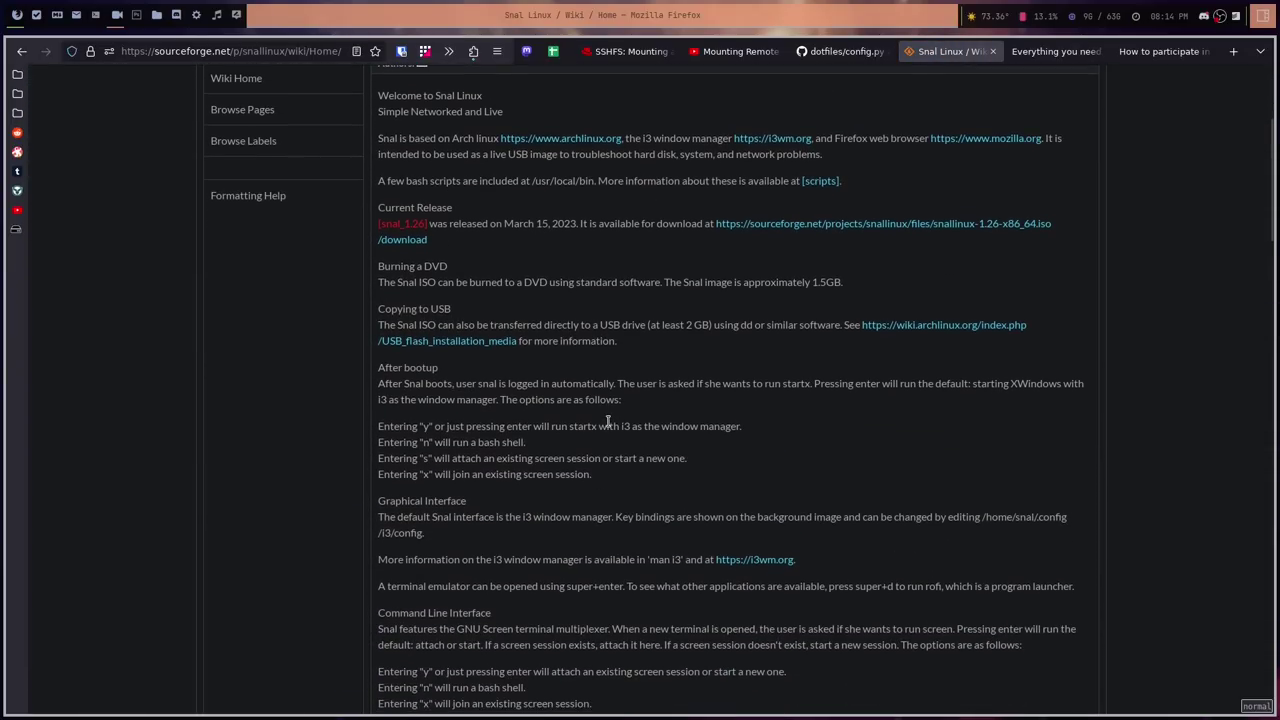
scroll(608, 421, "down", 2)
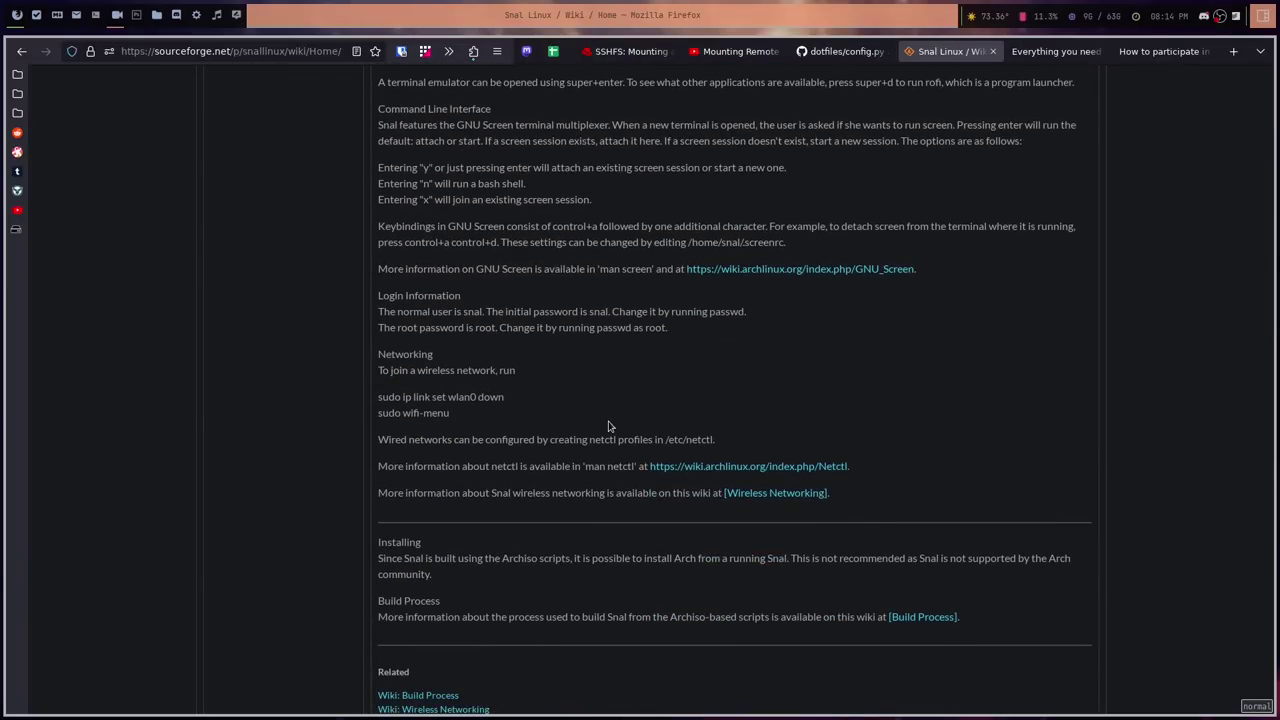
scroll(608, 427, "down", 3)
scroll(608, 427, "up", 15)
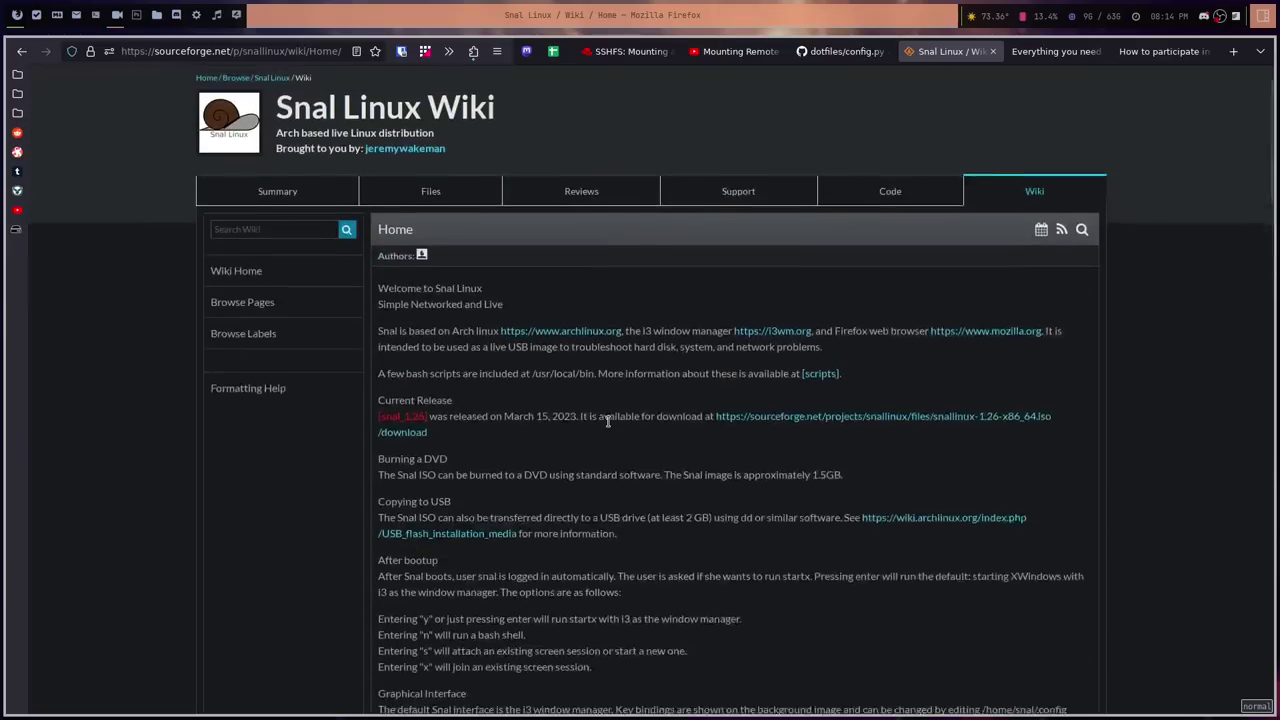
View the Wireless Networking page from the wiki's page list and return to the wiki home
left_click(273, 366)
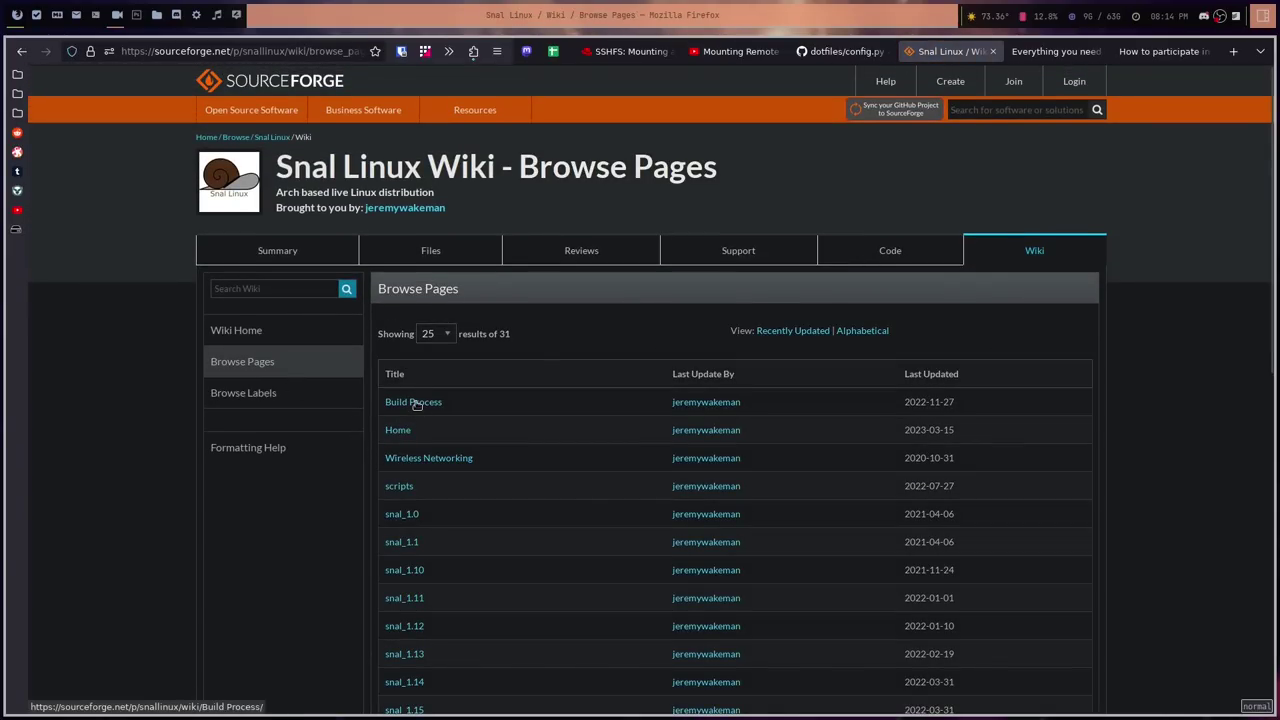
left_click(420, 464)
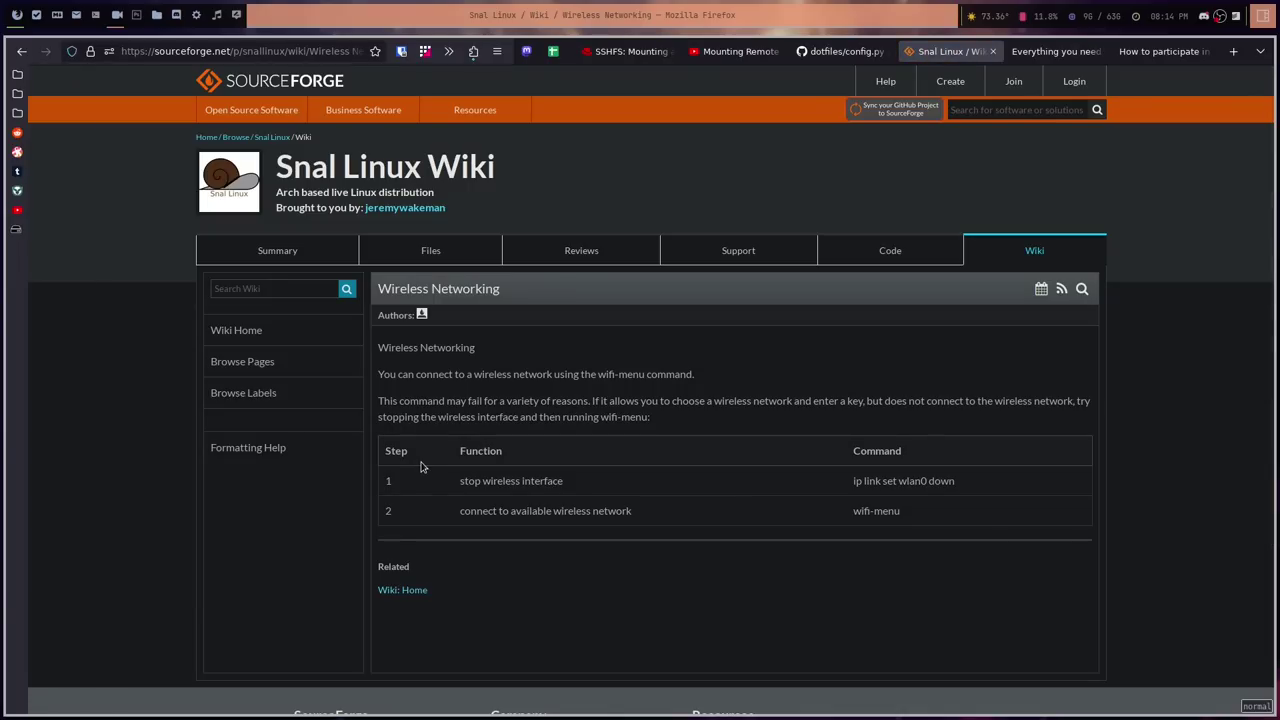
left_click(269, 337)
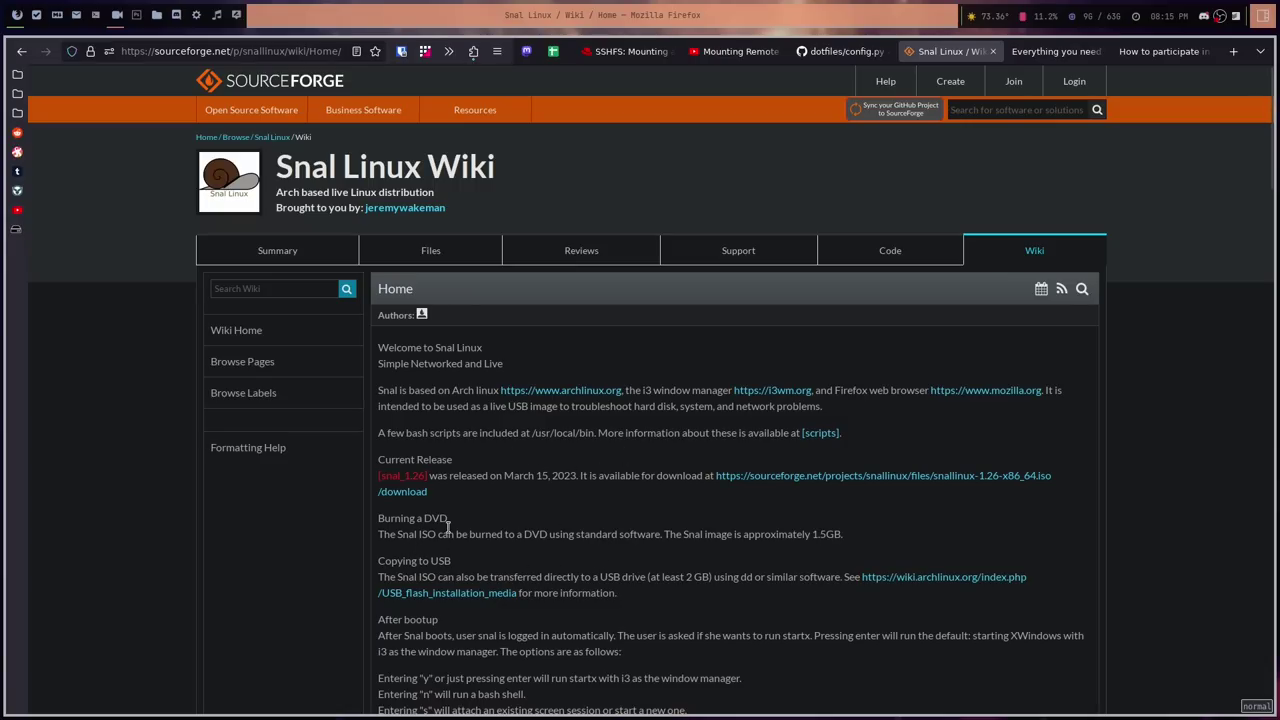
Skim the start of the wiki home page and go back to the project's summary page
scroll(447, 530, "down", 3)
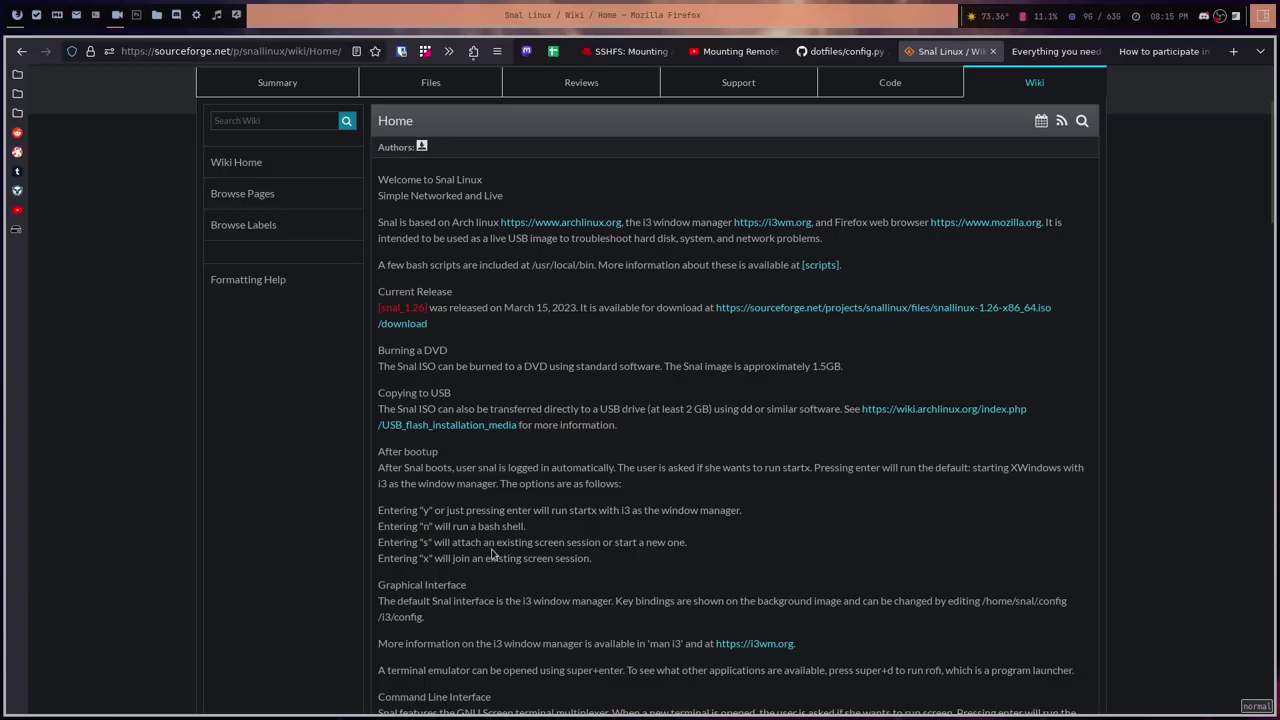
scroll(470, 545, "up", 3)
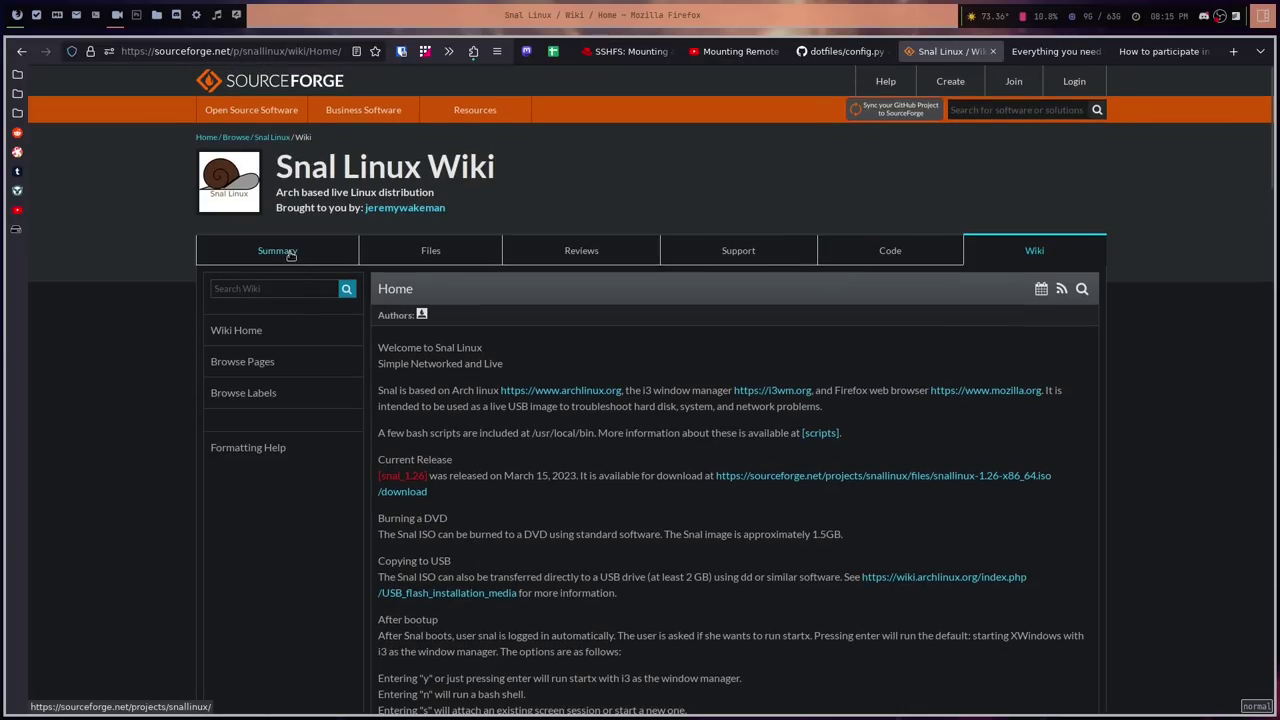
left_click(280, 252)
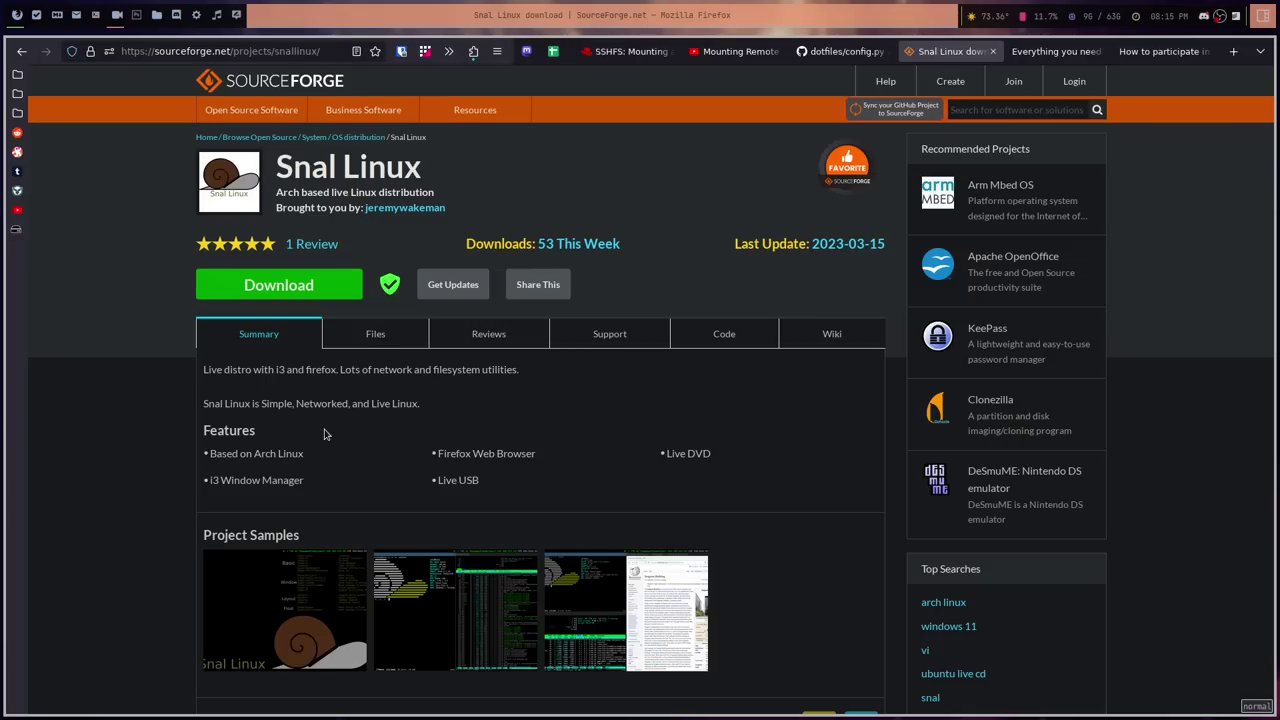
Switch to the snallinux virtual machine in full screen and close its Firefox window
left_click(197, 15)
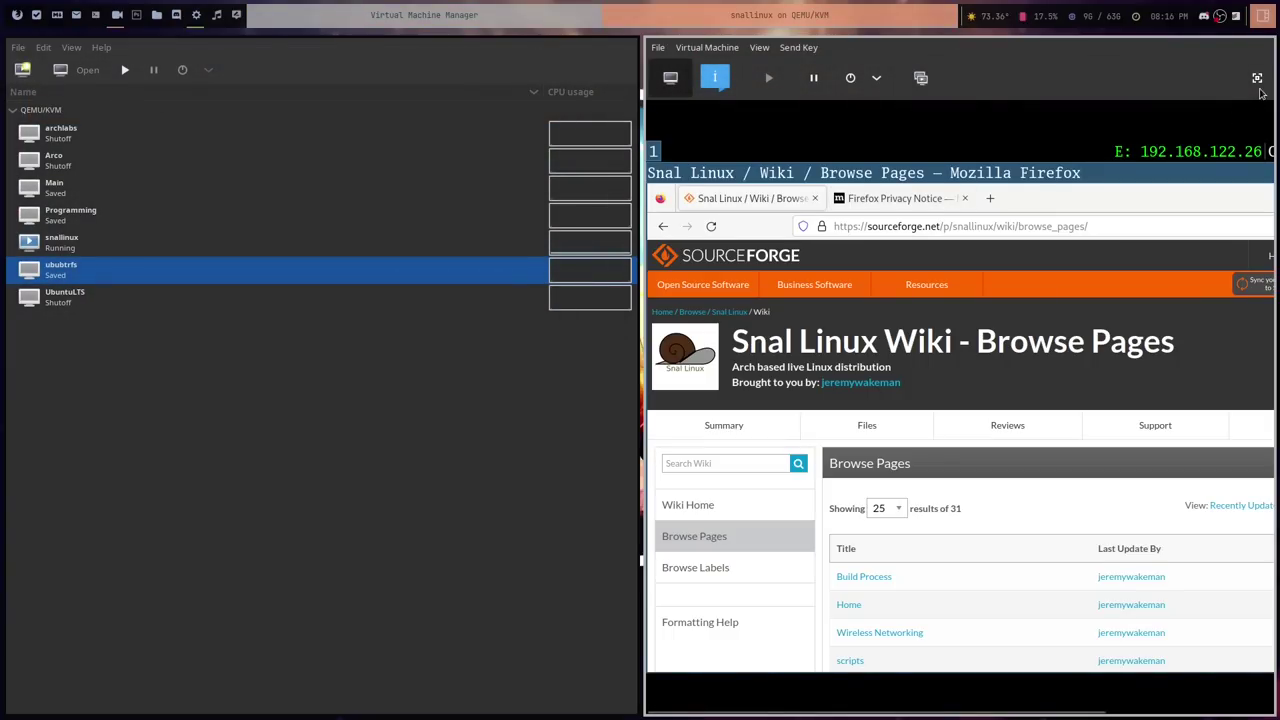
left_click(1258, 79)
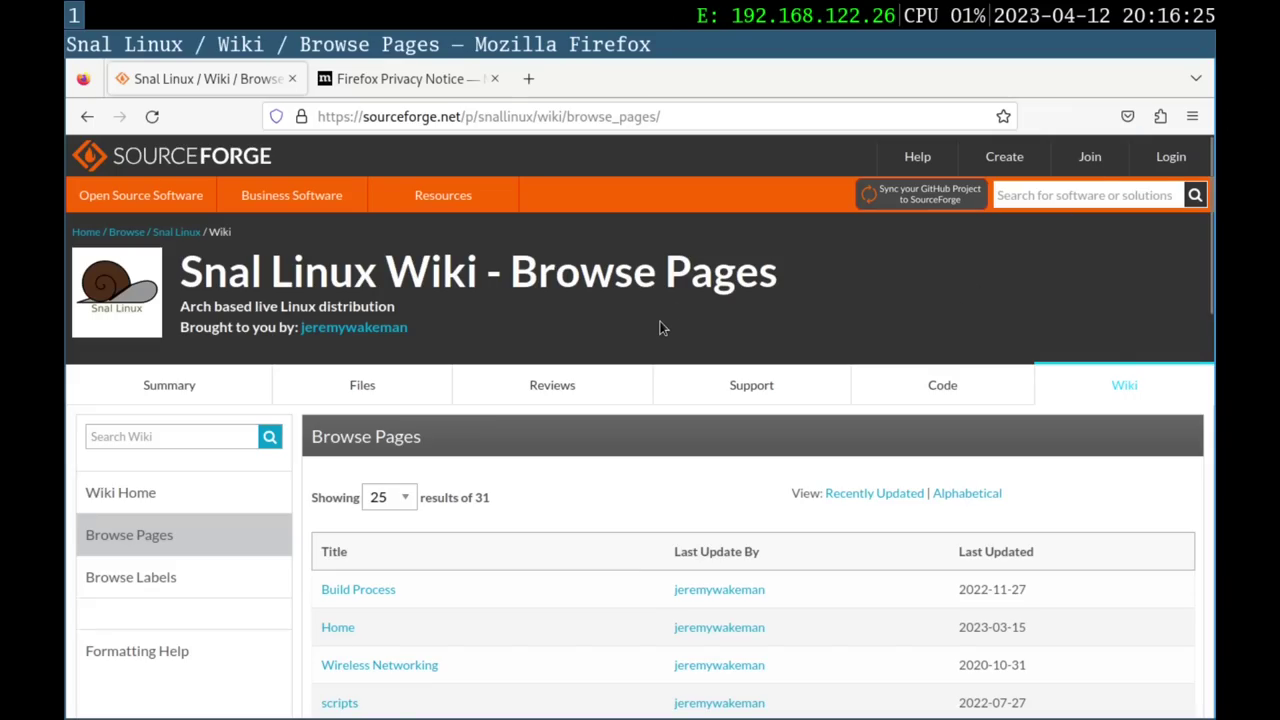
key("super+q")
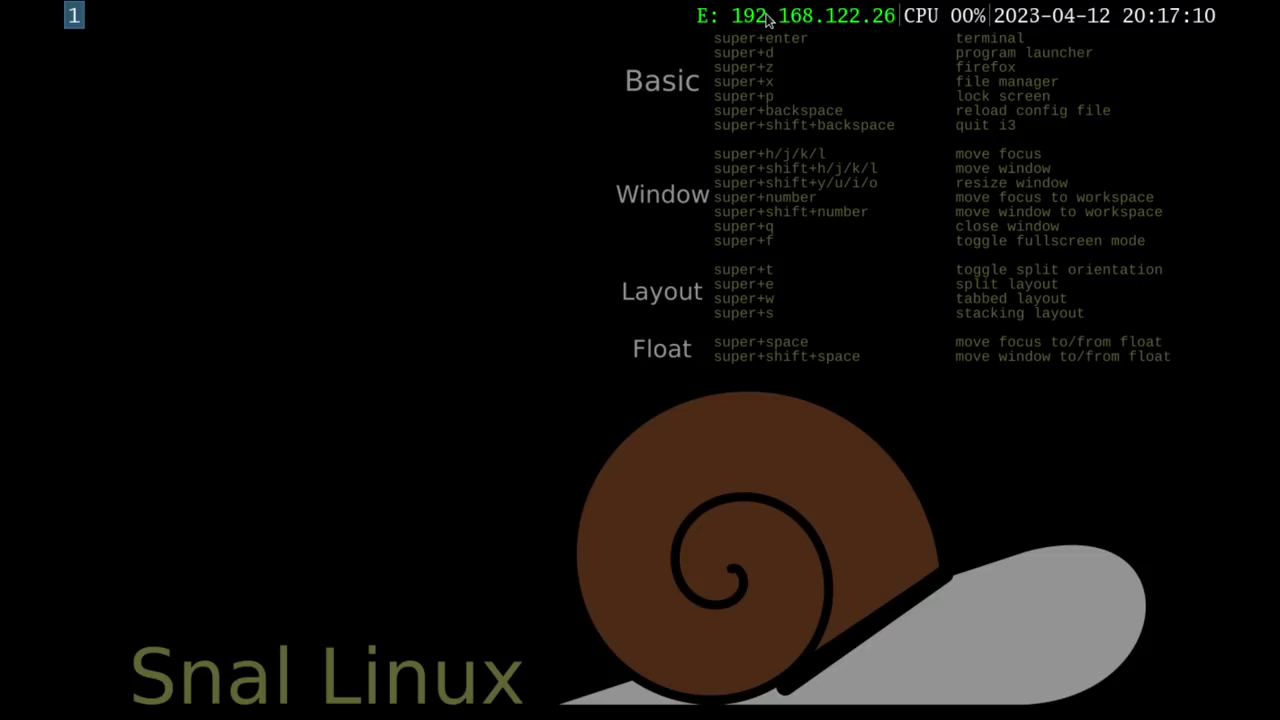
Open a terminal in the virtual machine and answer y to run a screen session
key("super+Return")
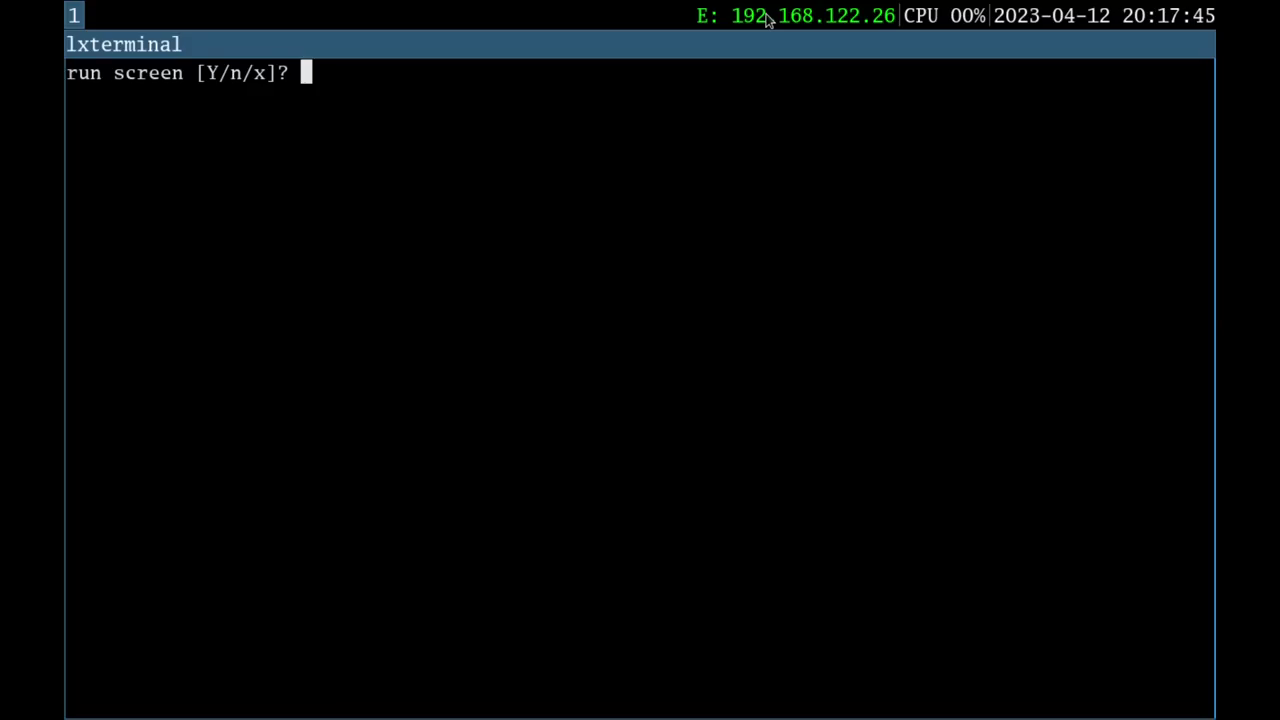
type("y")
key("Return")
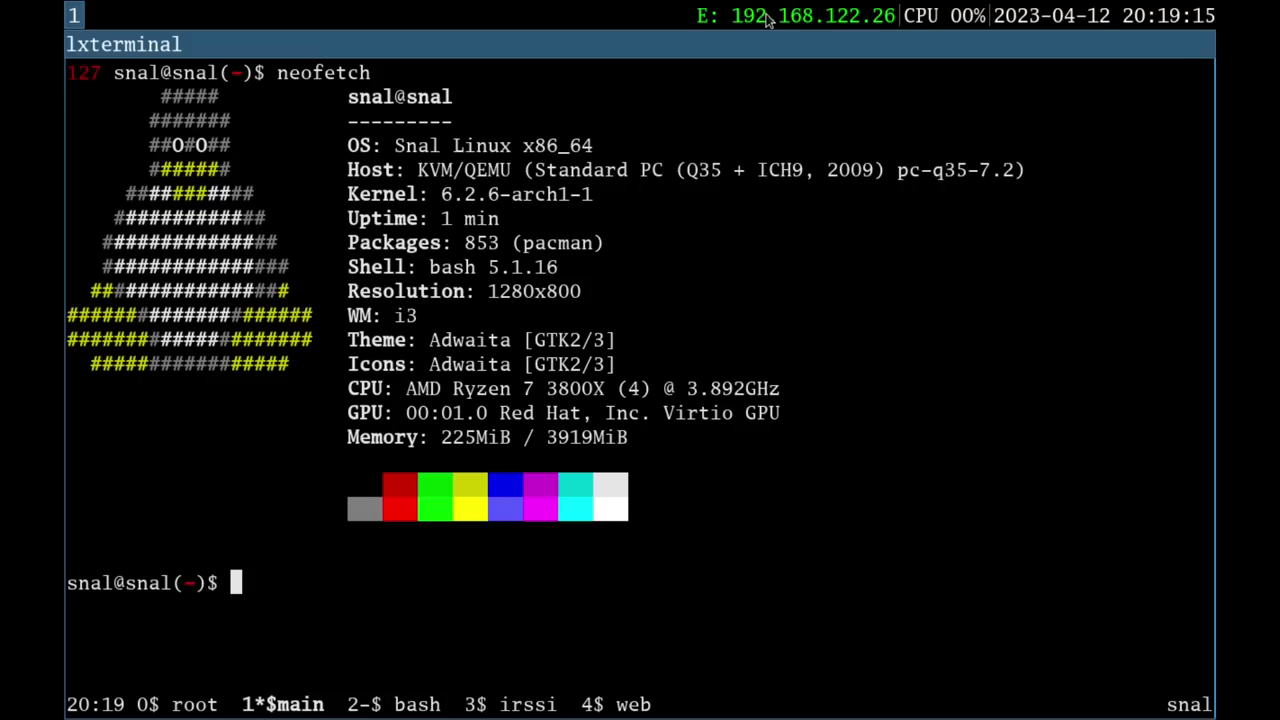
List the home directory's contents and open the README file in vim
type("ls")
key("Return")
type("vim ")
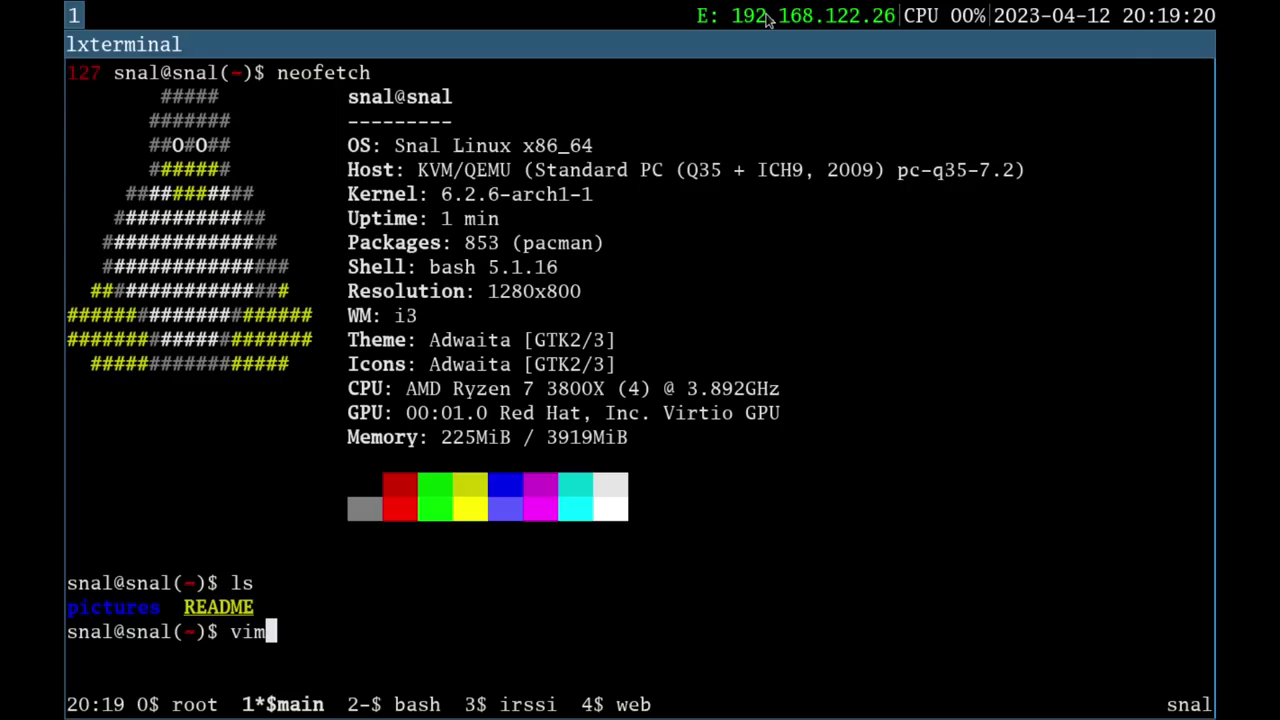
type("RE")
key("Tab")
key("Return")
Read the README from the welcome text through the After bootup options
key("j")
key("j")
key("j")
key("j")
key("j")
key("j")
key("j")
key("j")
key("j")
key("j")
key("j")
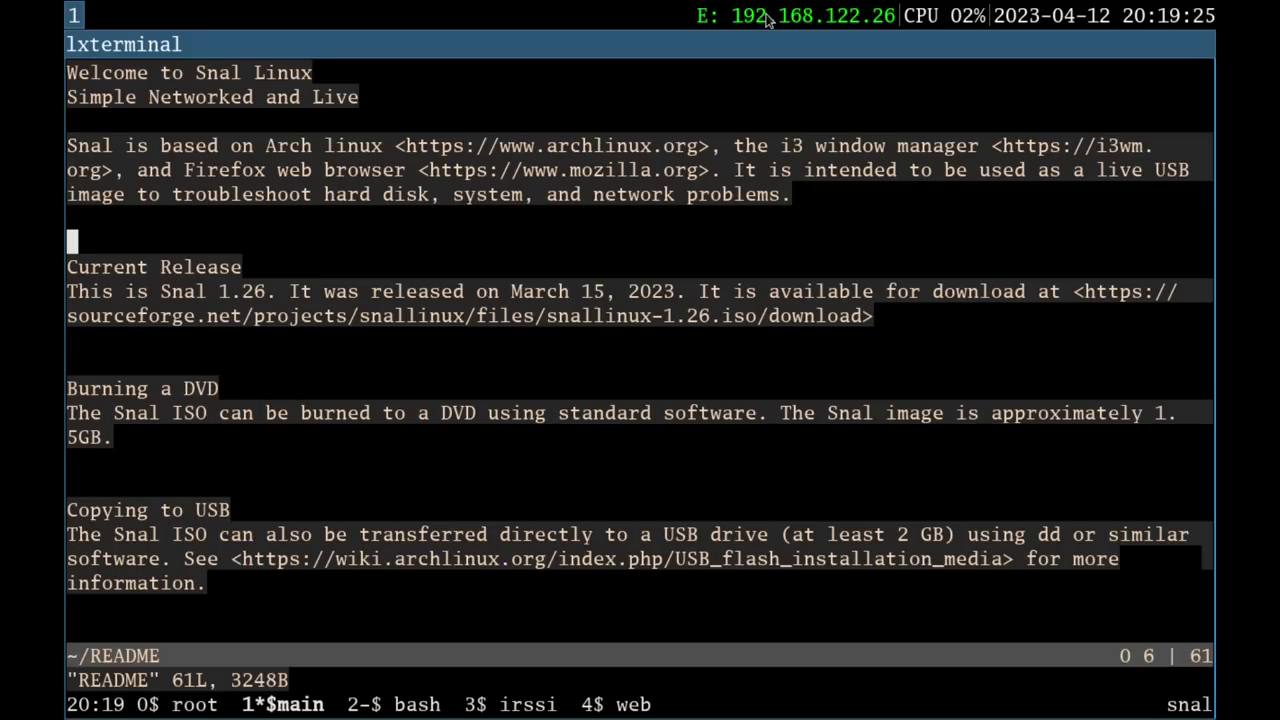
key("j")
key("j")
key("j")
key("j")
key("j")
key("j")
key("j")
key("j")
key("j")
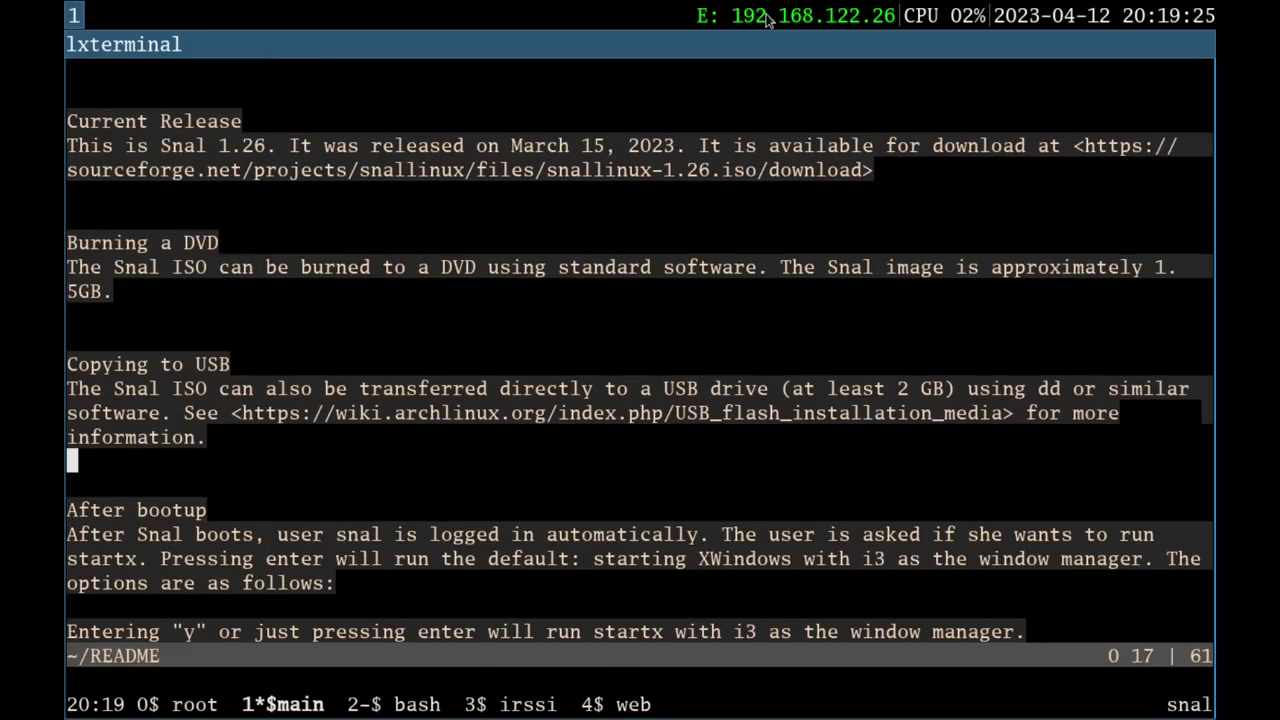
key("j")
key("j")
key("j")
key("j")
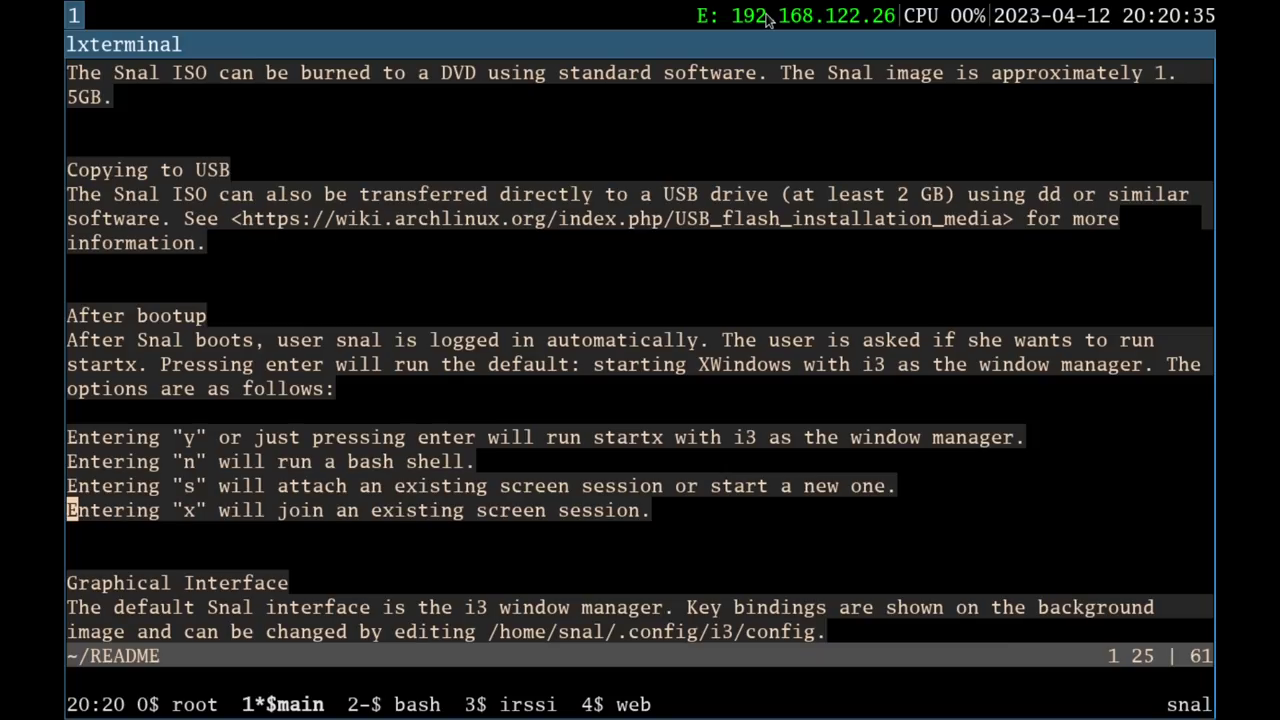
key("l")
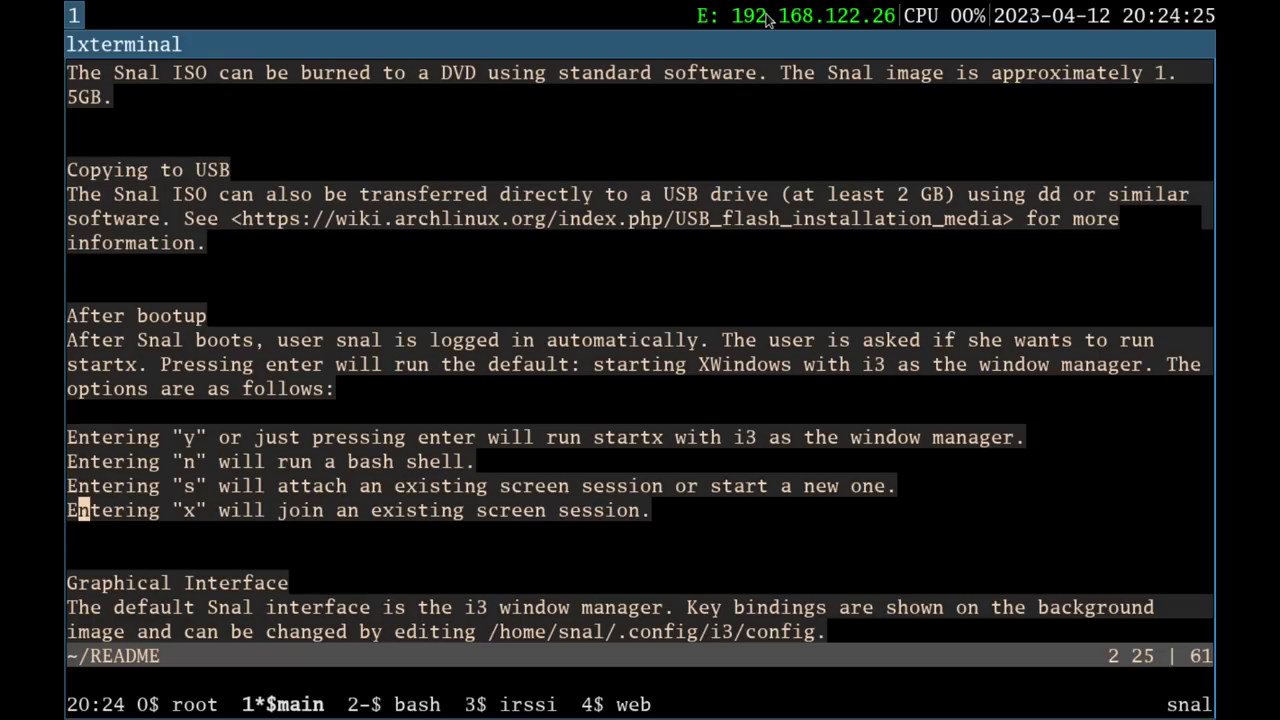
Read the README's Graphical Interface and Command Line Interface sections
key("Down")
key("Down")
key("Down")
key("Down")
key("Down")
key("Down")
key("Down")
key("Down")
key("Down")
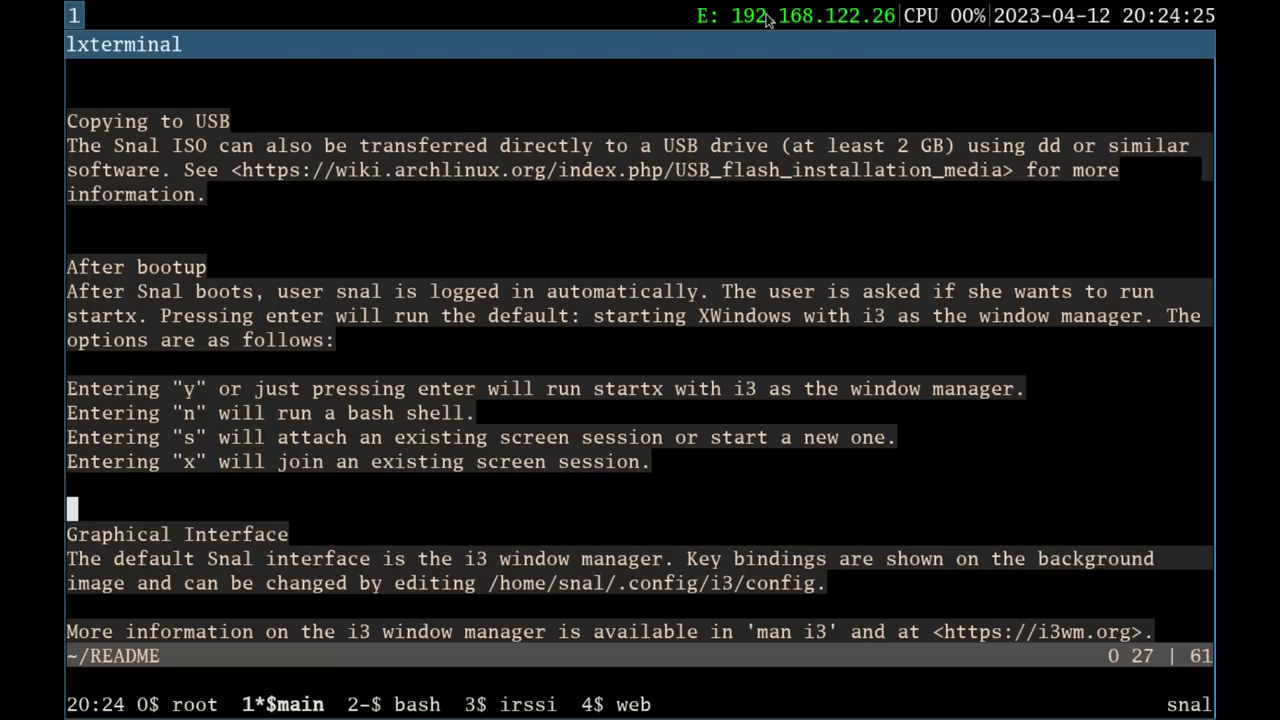
key("Down")
key("Down")
key("Down")
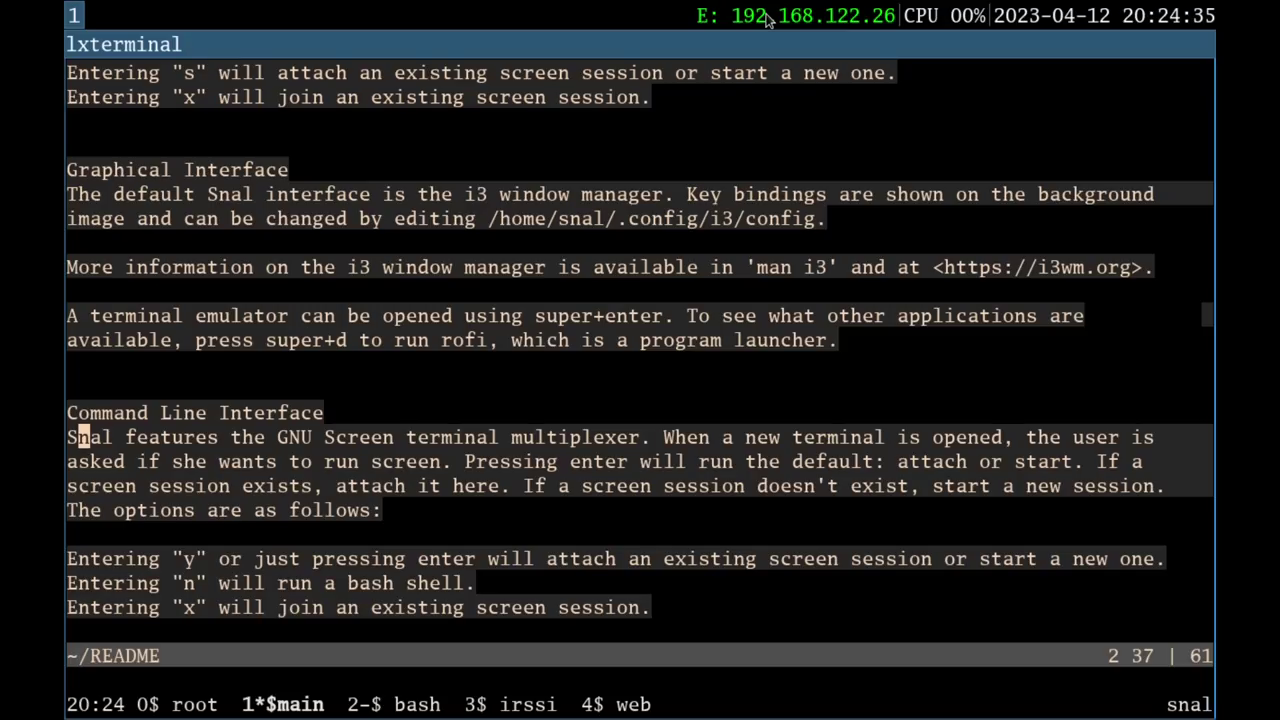
Close the terminal showing the README and open a new one, answering y to run screen
key("super+q")
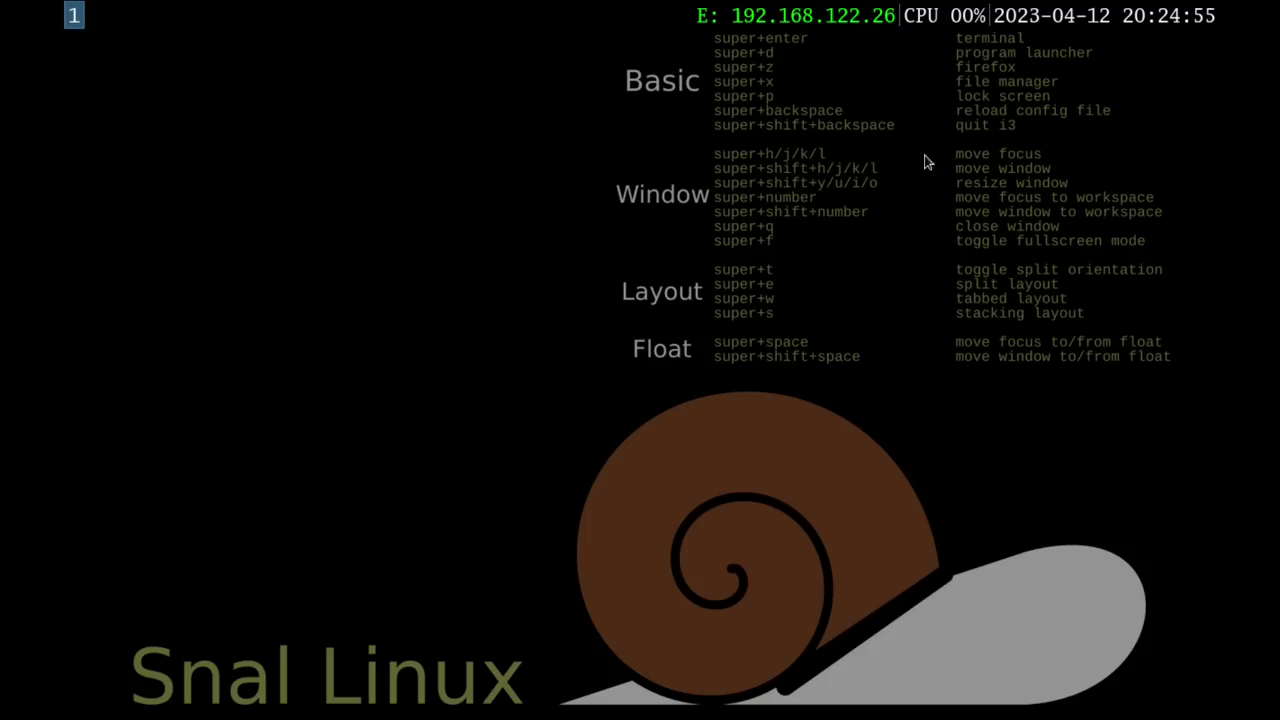
key("super+Return")
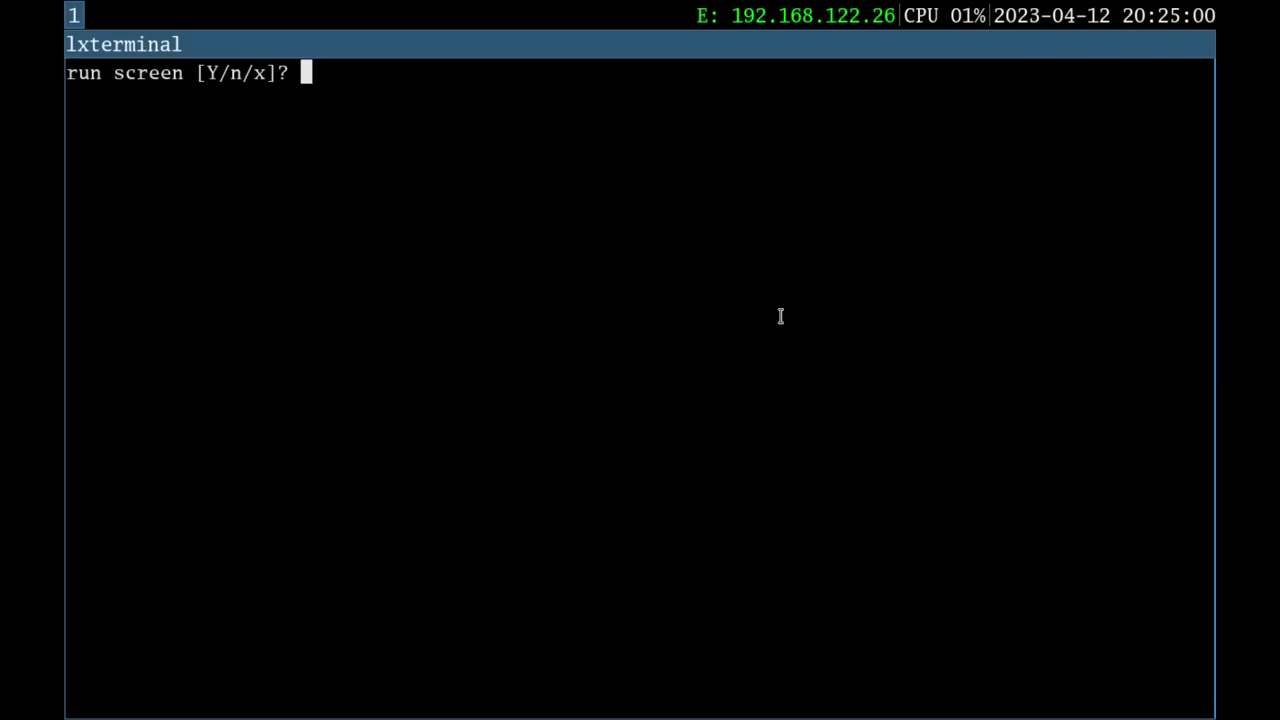
type("y")
key("Return")
Change to the .config directory and list its contents
type("cd .conf")
key("Tab")
key("Return")
type("ls")
key("Return")
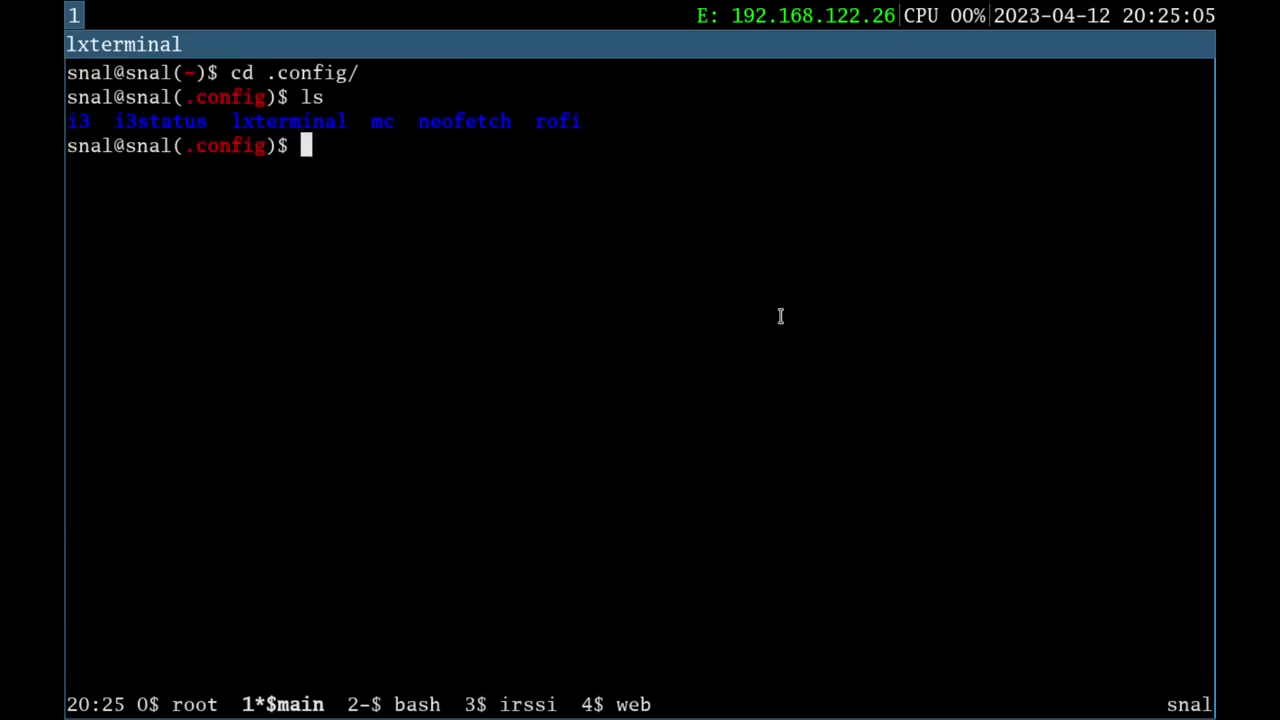
Change into the i3 configuration directory
type("c d")
key("BackSpace")
key("BackSpace")
type("di")
key("BackSpace")
type("i3")
key("Return")
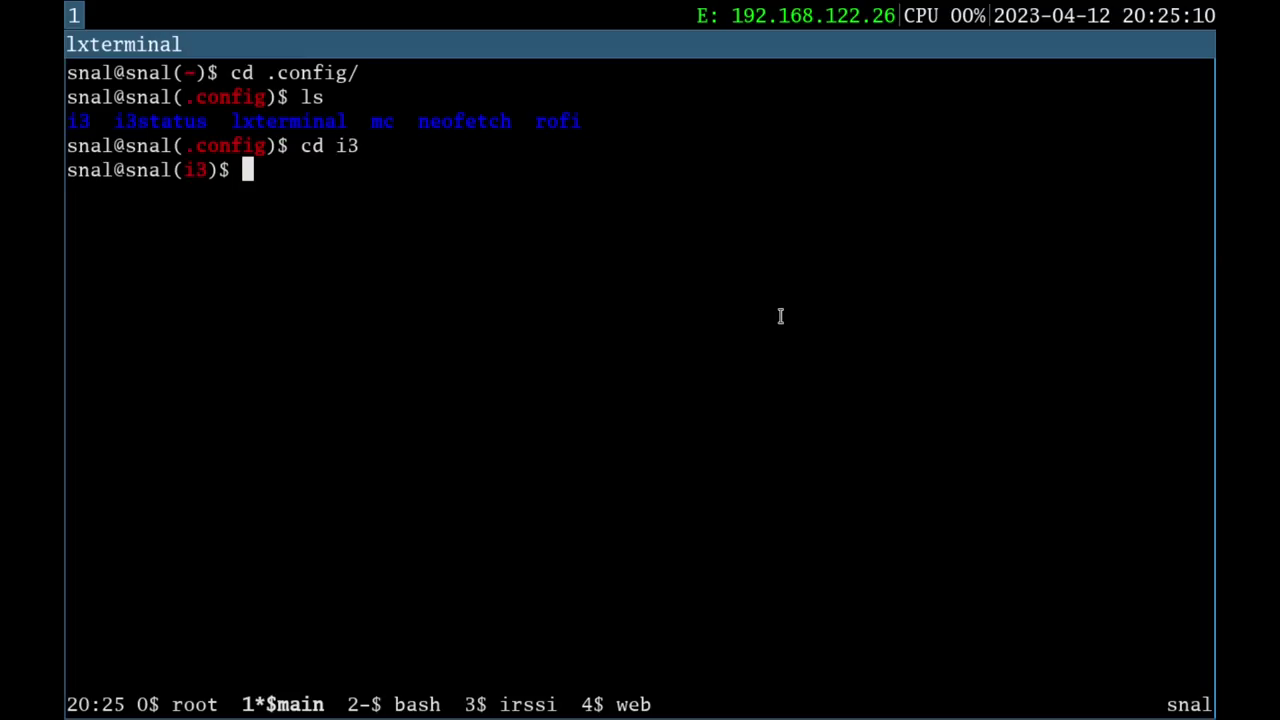
List the i3 directory's contents and open its config file in vim
type("ls")
key("Return")
type("c")
key("BackSpace")
type("vim c")
key("Tab")
key("Return")
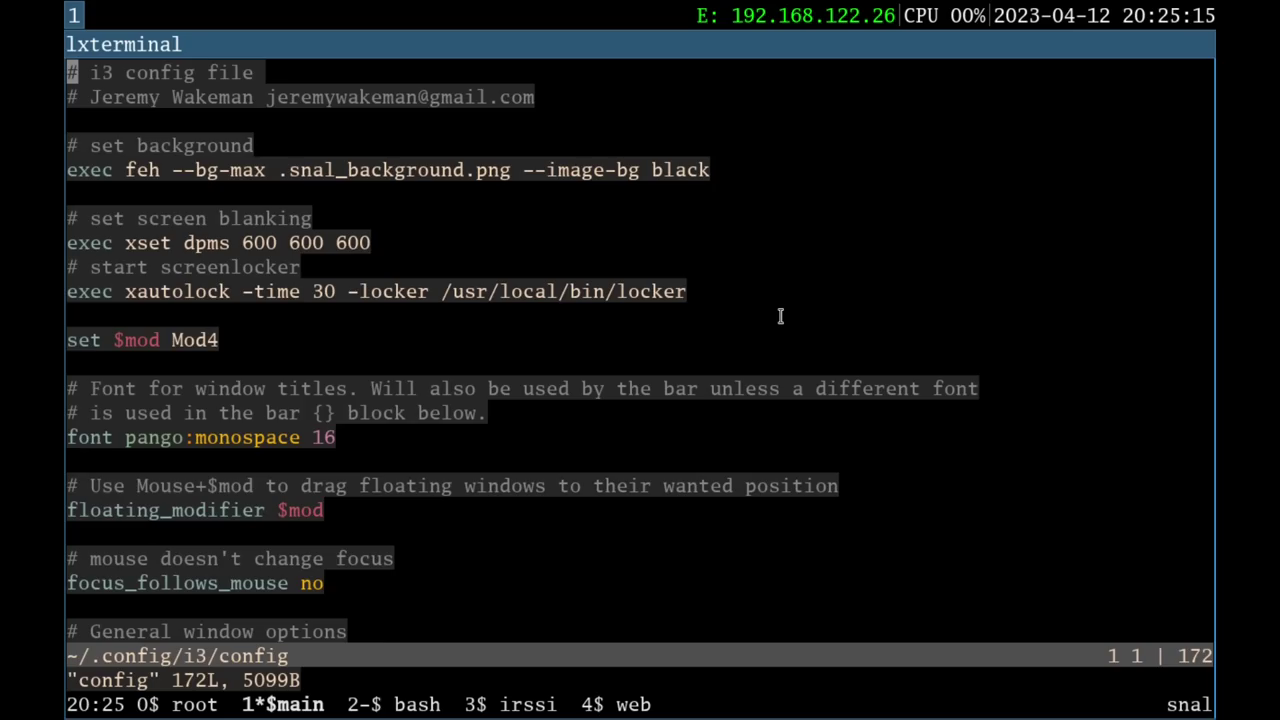
Examine the i3 config's background, screen blanking, screenlocker, modifier key and font settings
key("j")
key("j")
key("j")
key("j")
key("j")
key("j")
key("k")
key("k")
key("j")
key("j")
key("j")
key("j")
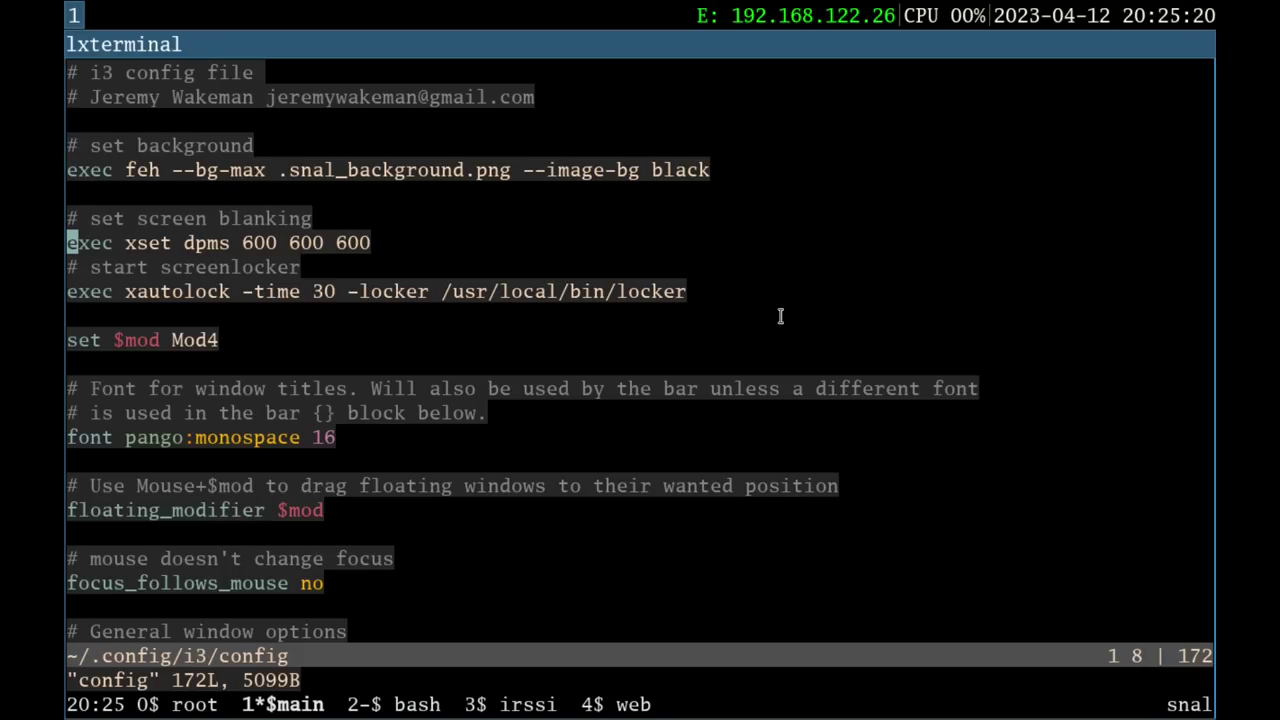
key("j")
key("k")
key("k")
key("k")
key("k")
key("j")
key("j")
key("j")
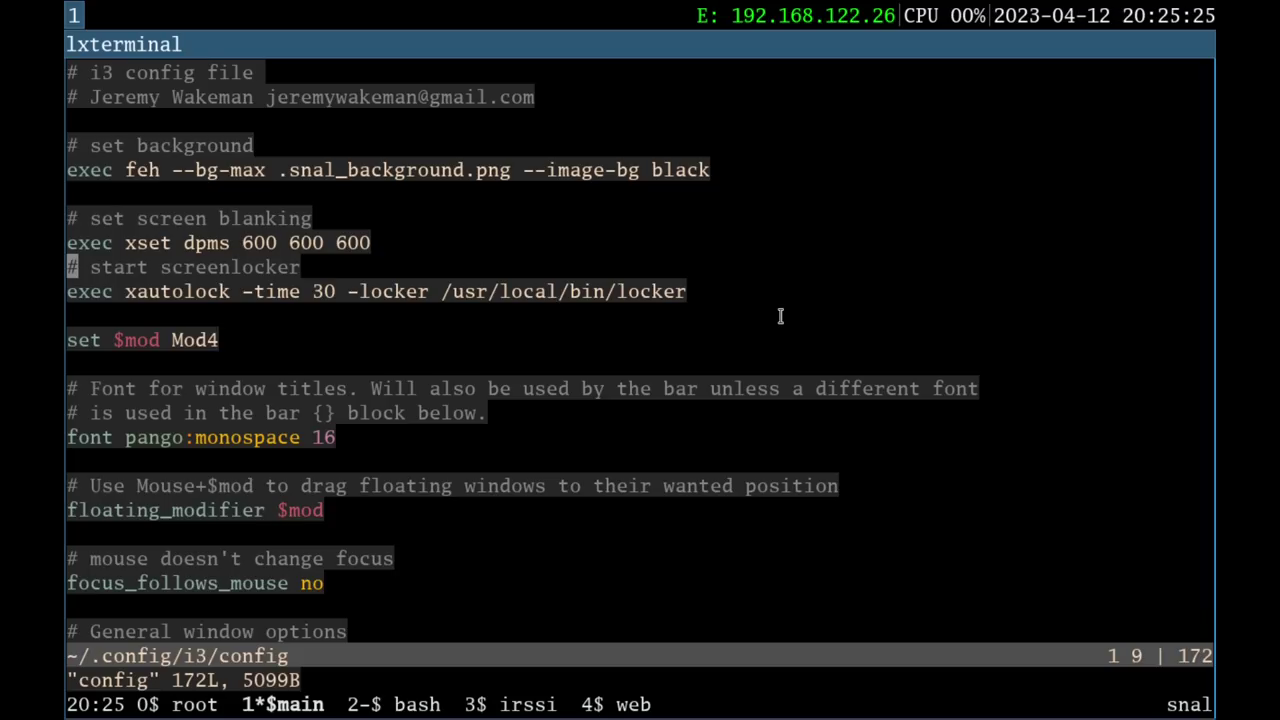
key("j")
key("j")
key("j")
key("j")
key("k")
key("k")
key("k")
key("j")
key("j")
key("j")
key("j")
key("j")
key("j")
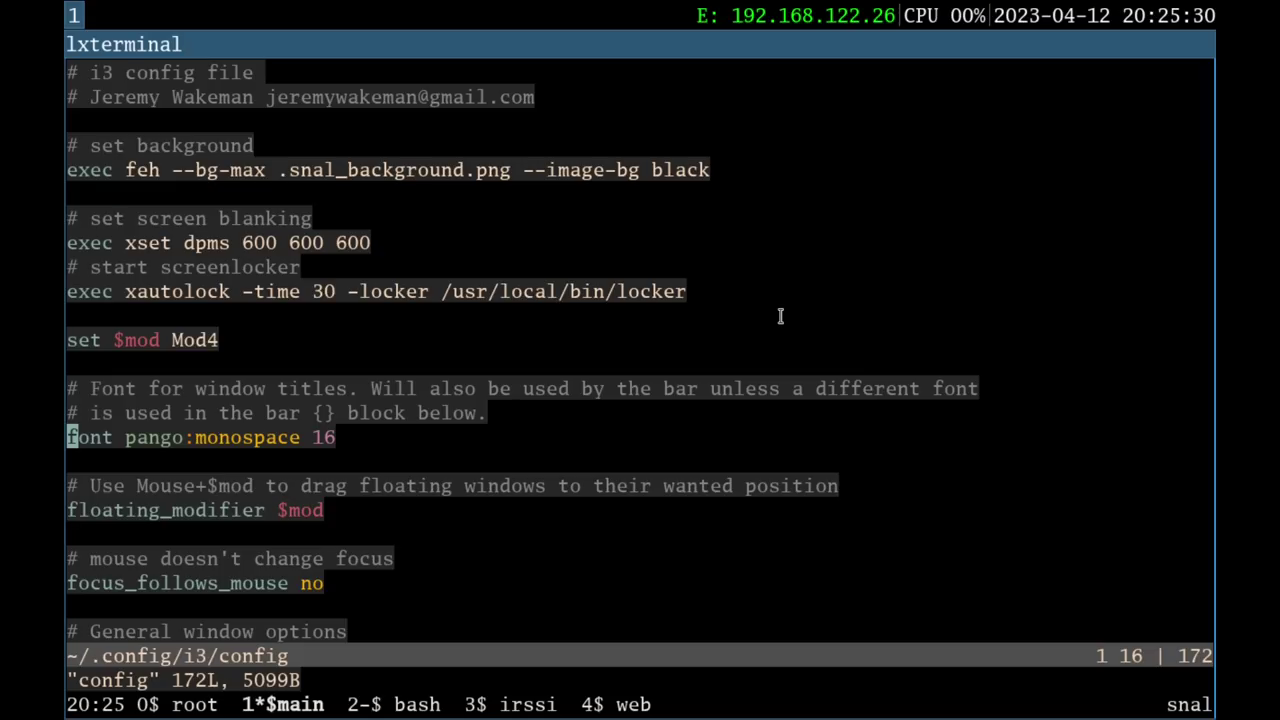
Examine the i3 config's floating modifier, mouse focus, general window options and launcher settings
key("j")
key("j")
key("j")
key("j")
key("j")
key("j")
key("j")
key("j")
key("j")
key("j")
key("j")
key("j")
key("j")
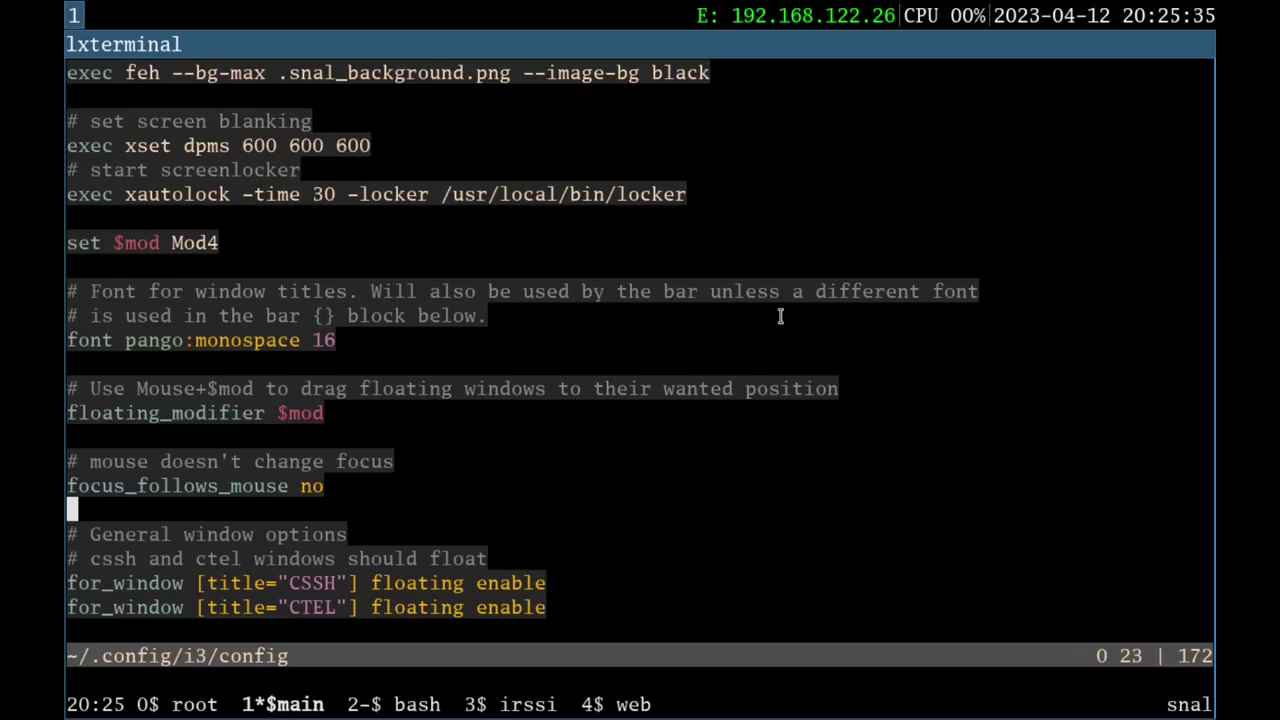
key("j")
key("j")
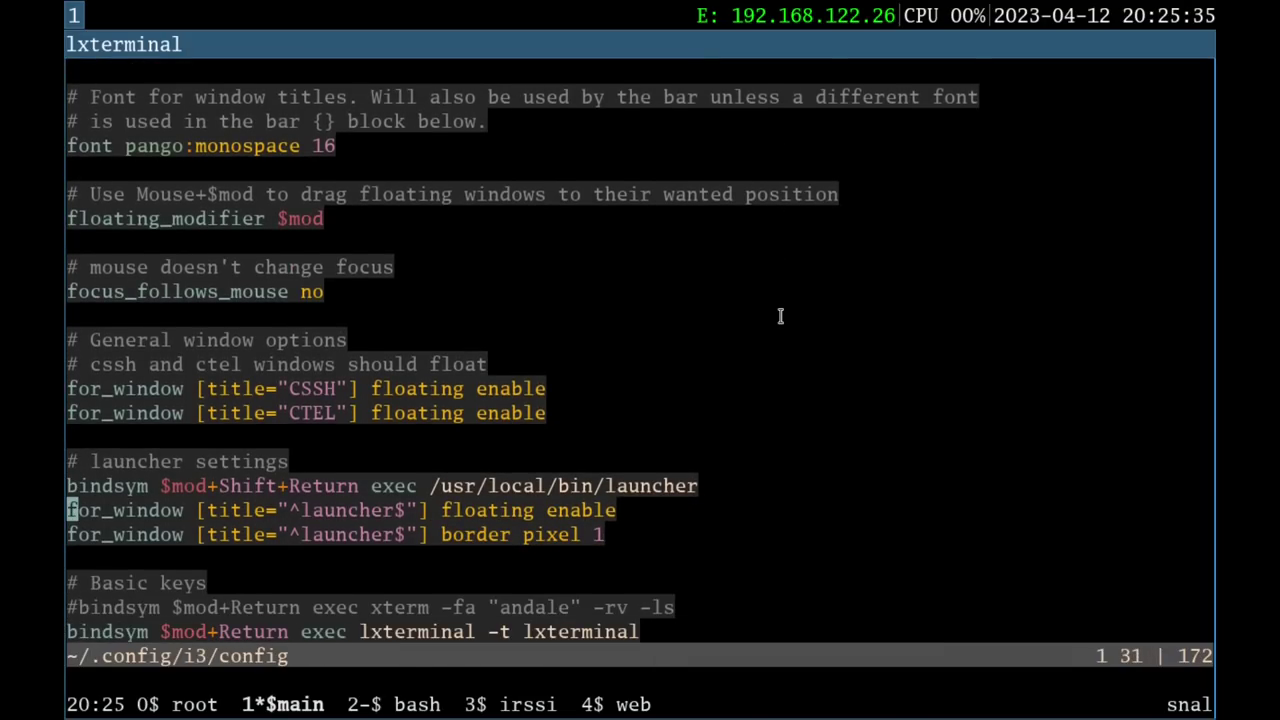
Examine the i3 config's basic key bindings and its bindings for changing focus and moving windows
key("j")
key("j")
key("j")
key("j")
key("j")
key("j")
key("j")
key("j")
key("j")
key("j")
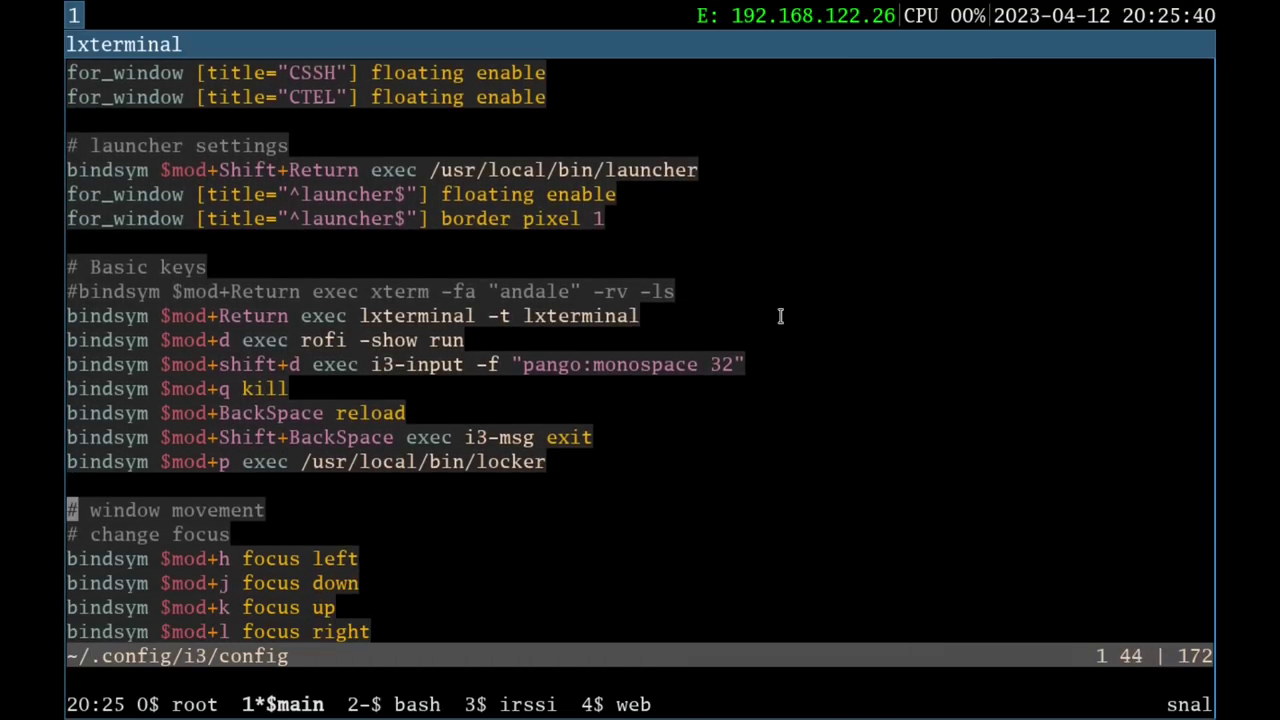
scroll(780, 316, "down", 5)
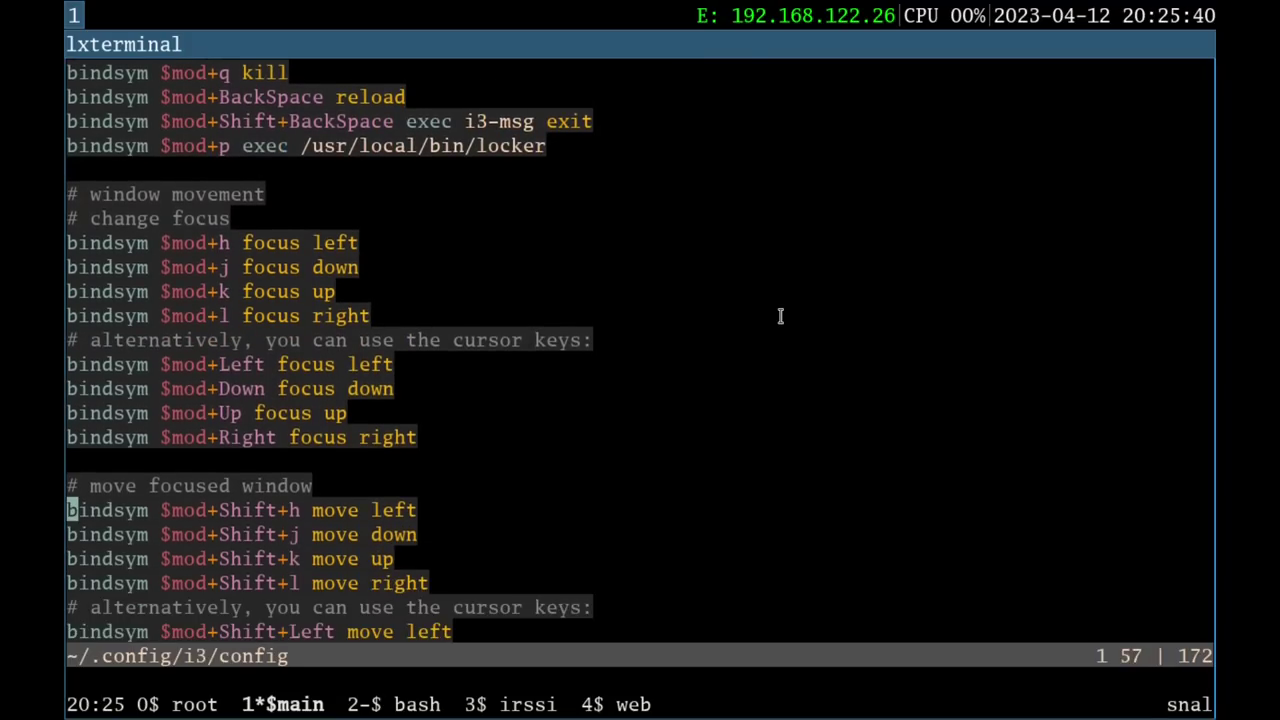
scroll(780, 316, "down", 1)
Go to the end of the i3 config and examine the bar block and the workspace bindings above it
key("G")
key("k")
key("k")
key("k")
key("k")
key("k")
key("k")
key("k")
key("k")
key("k")
key("k")
key("k")
key("k")
key("k")
key("k")
key("k")
key("k")
key("k")
key("k")
key("k")
key("k")
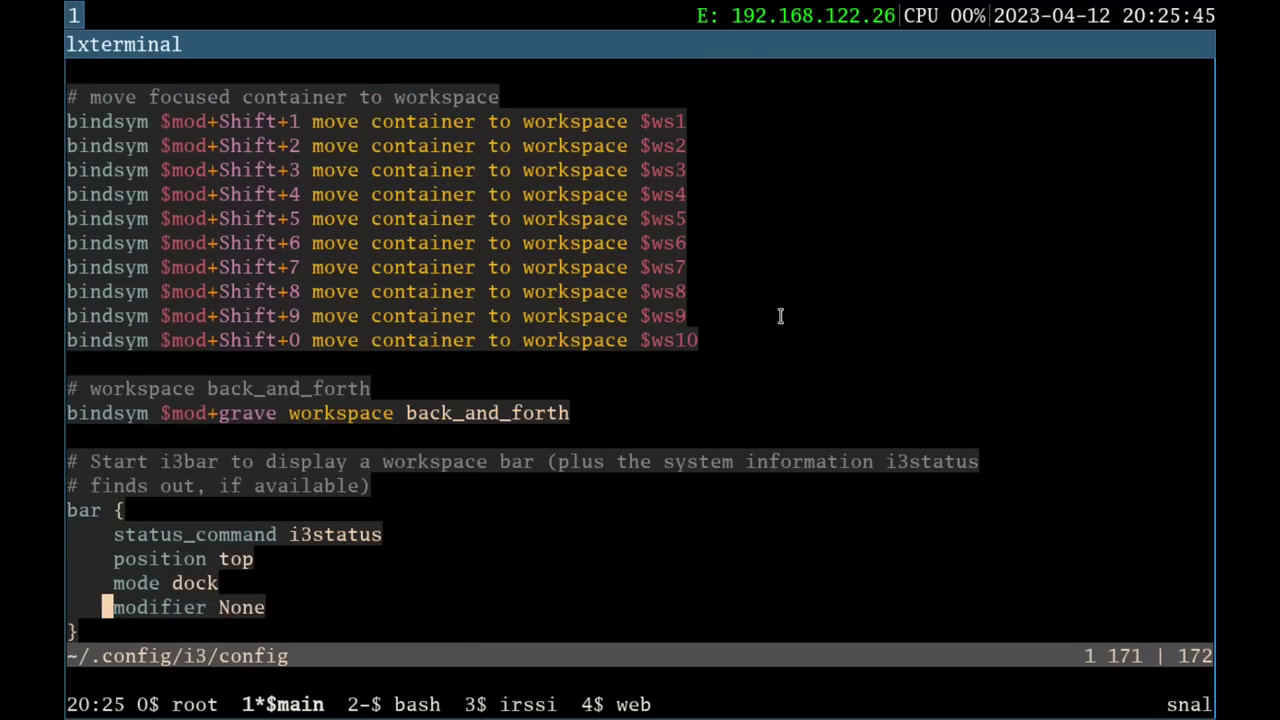
Examine the i3 config's bindings for directly launching specific programs such as Firefox, portal assistant and PCManFM
key("k")
key("k")
key("k")
key("k")
key("k")
key("k")
key("k")
key("k")
key("k")
key("k")
key("k")
key("k")
key("k")
key("k")
key("k")
key("k")
key("k")
key("k")
key("k")
key("k")
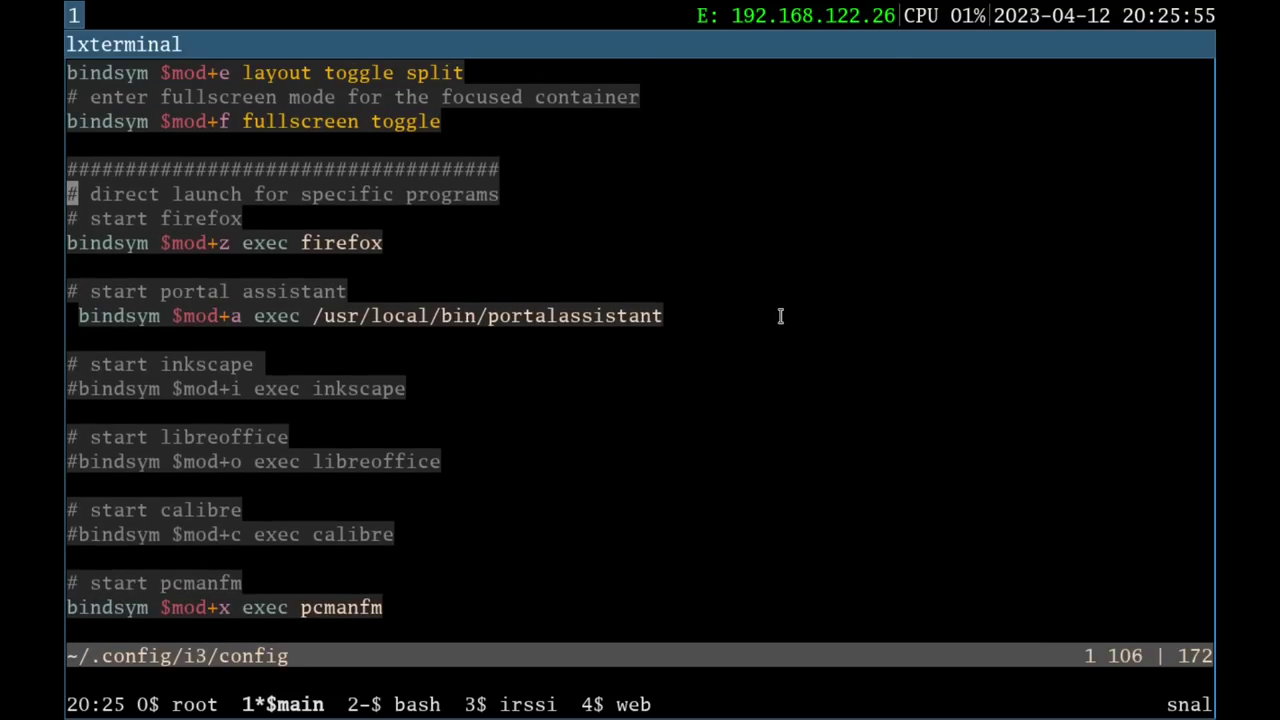
Close the terminal, view the program launcher's run list over the desktop and dismiss it
key("super+q")
key("super+d")
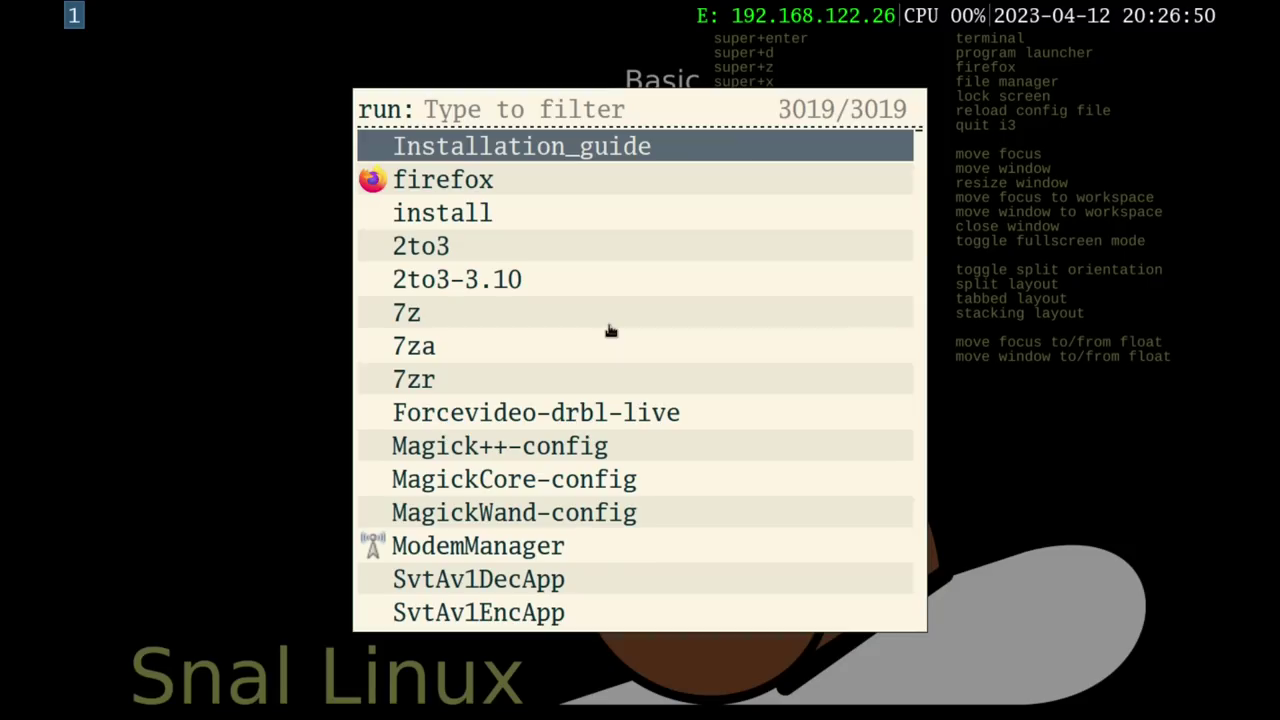
key("Escape")
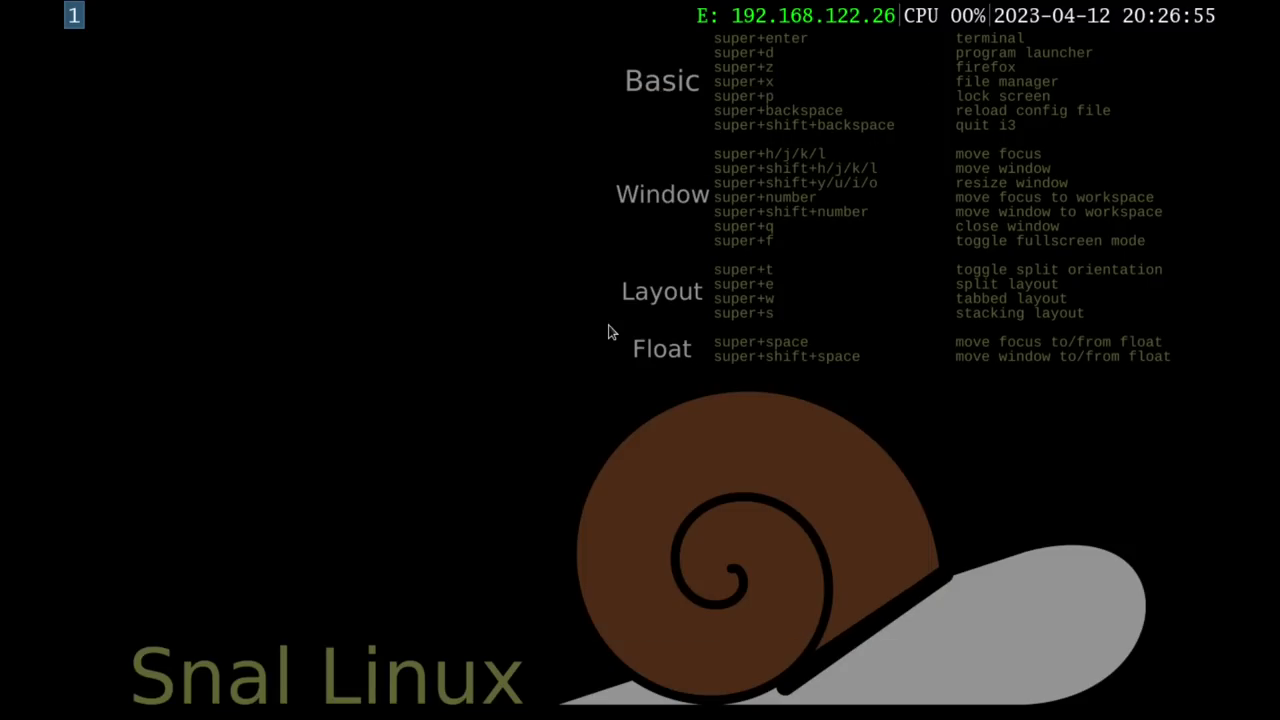
Open a new terminal and run screen in it
key("super+Return")
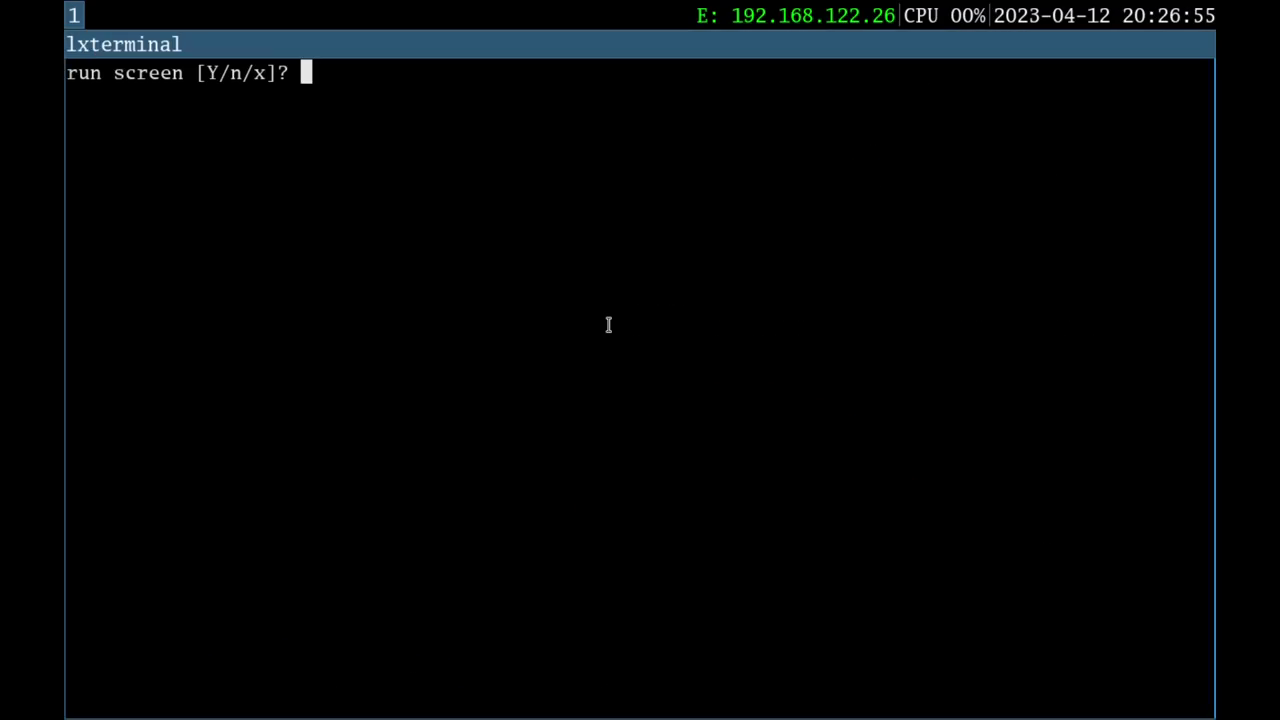
type("y")
key("Return")
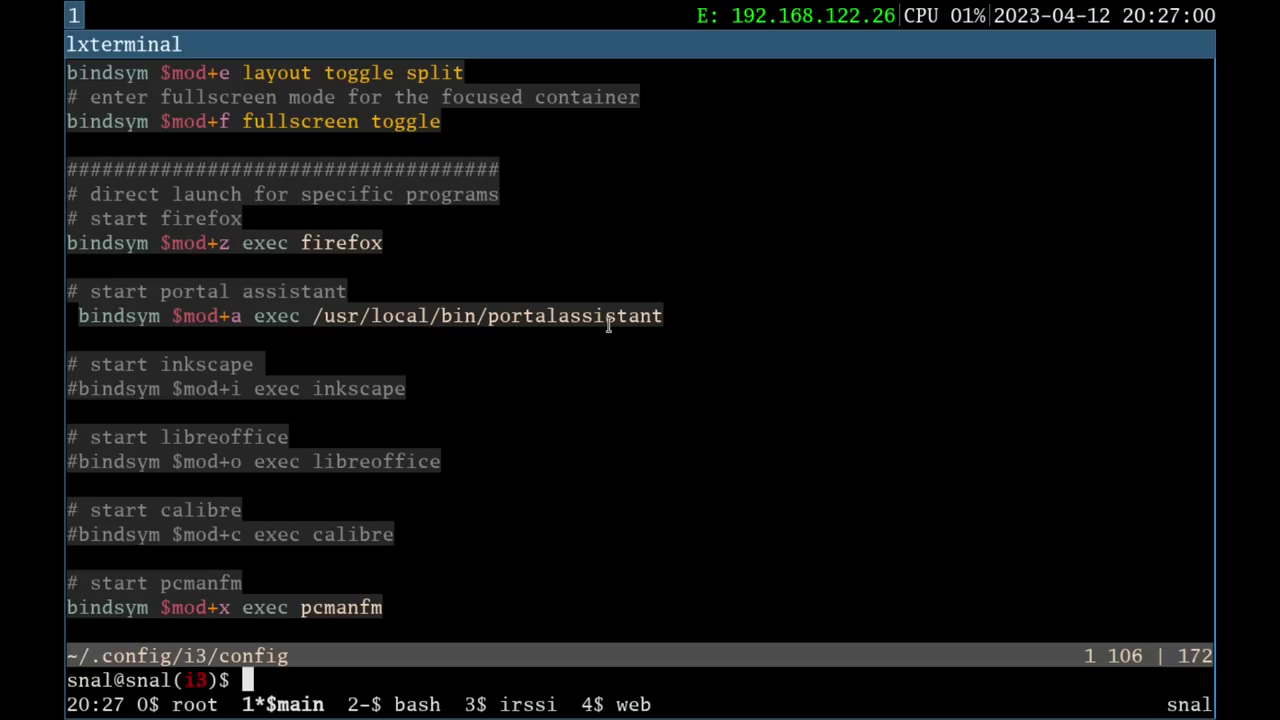
Clear the terminal, display the system information with neofetch and highlight the package count
key("ctrl+l")
type("neofetch")
key("Return")
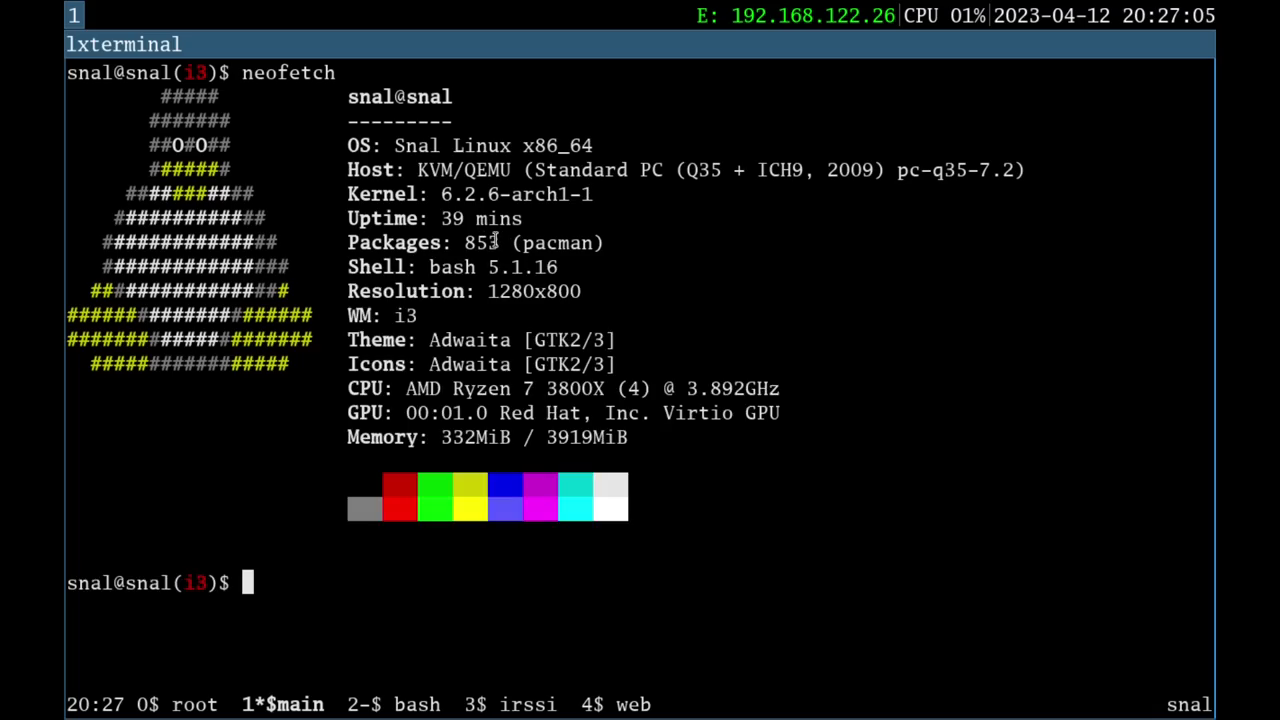
left_click_drag(493, 240, 467, 242)
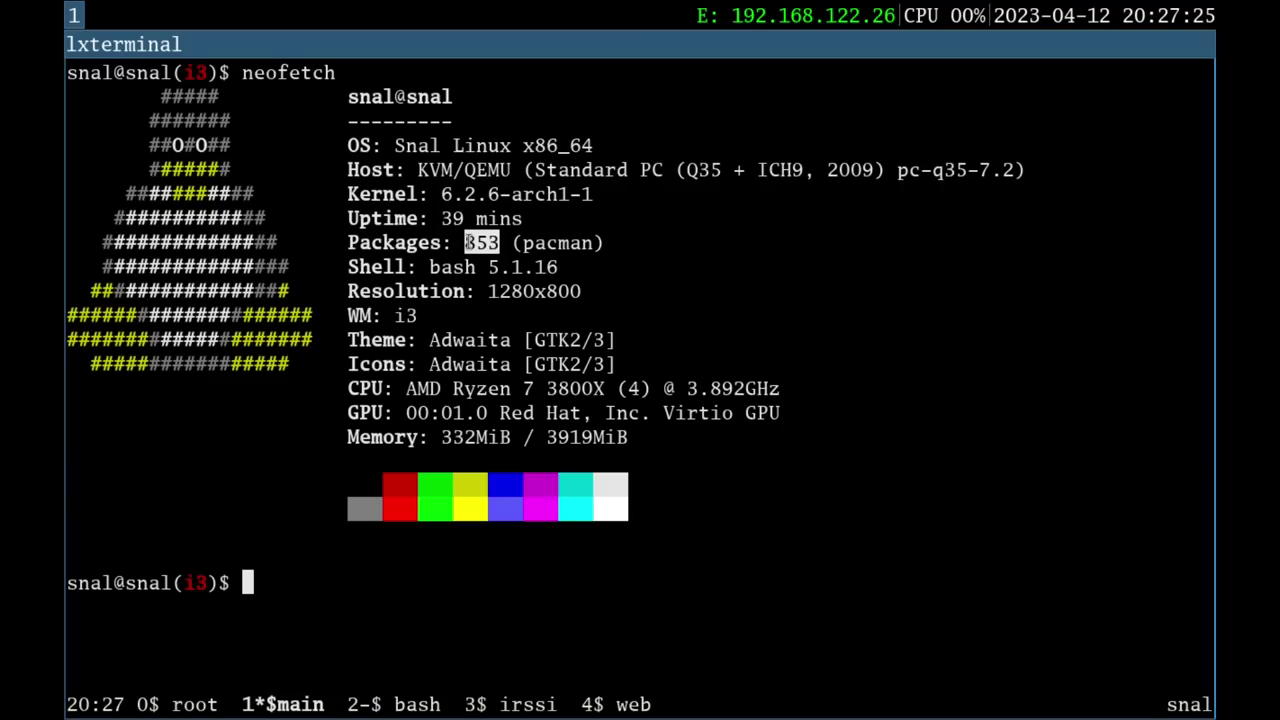
key("super+d")
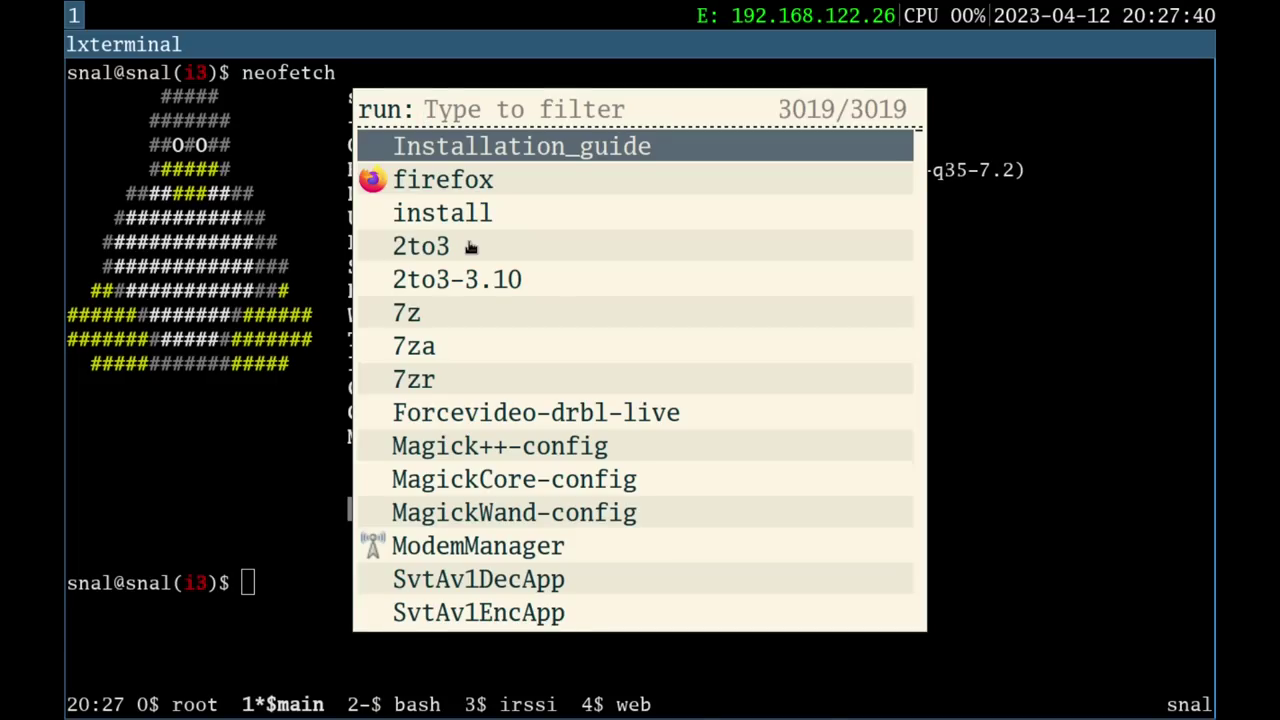
key("Escape")
double_click(478, 243)
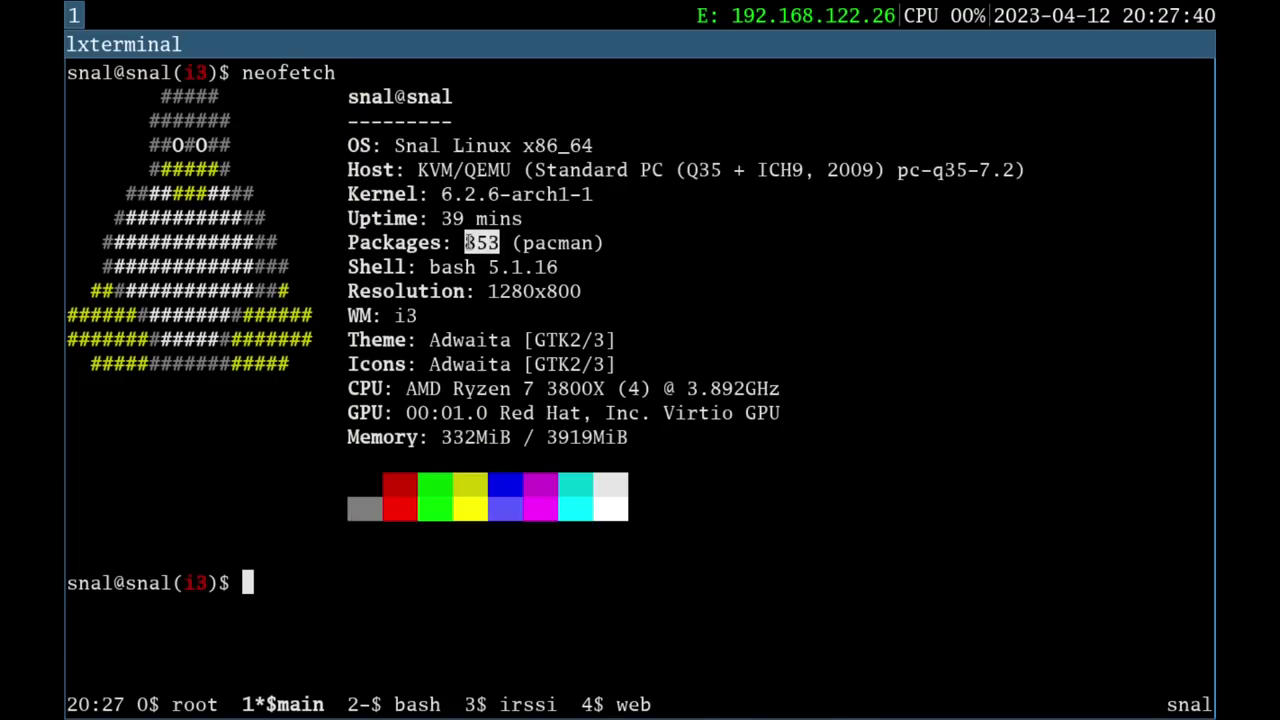
Run "rofi -show drun" in the terminal and launch the Dillo web browser from the application list
type("rofi -show ")
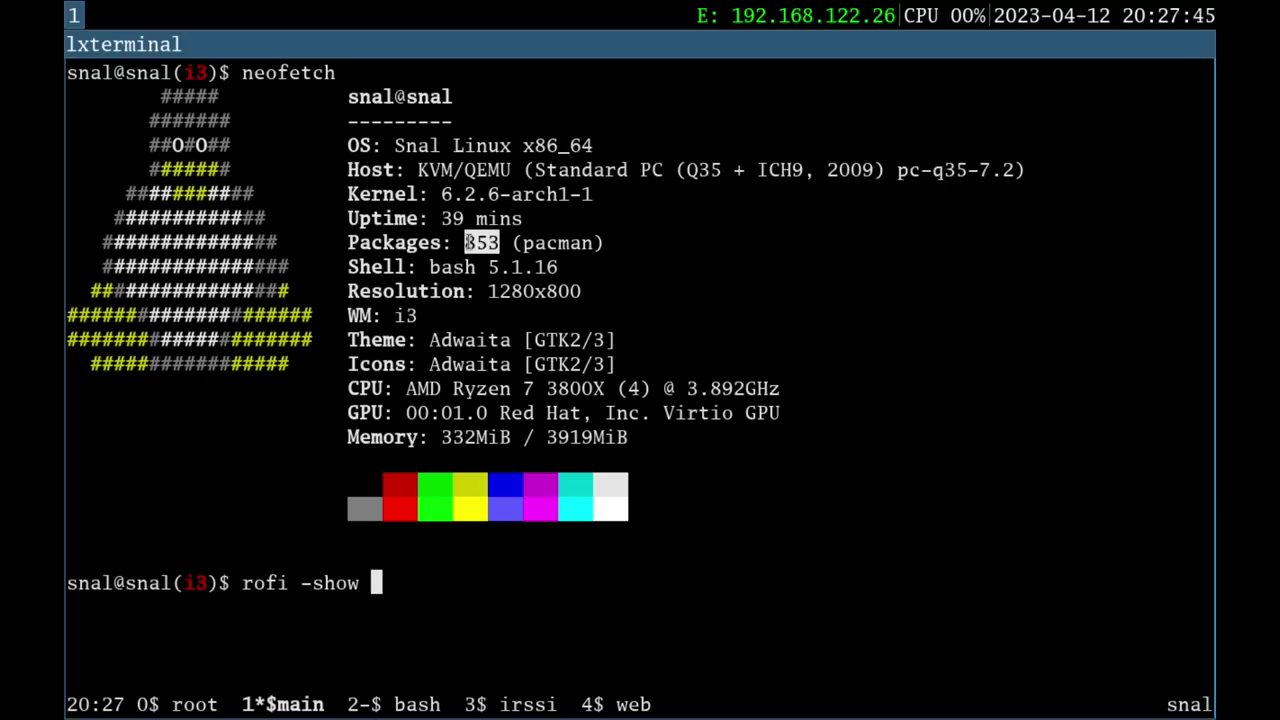
type("drun")
key("Return")
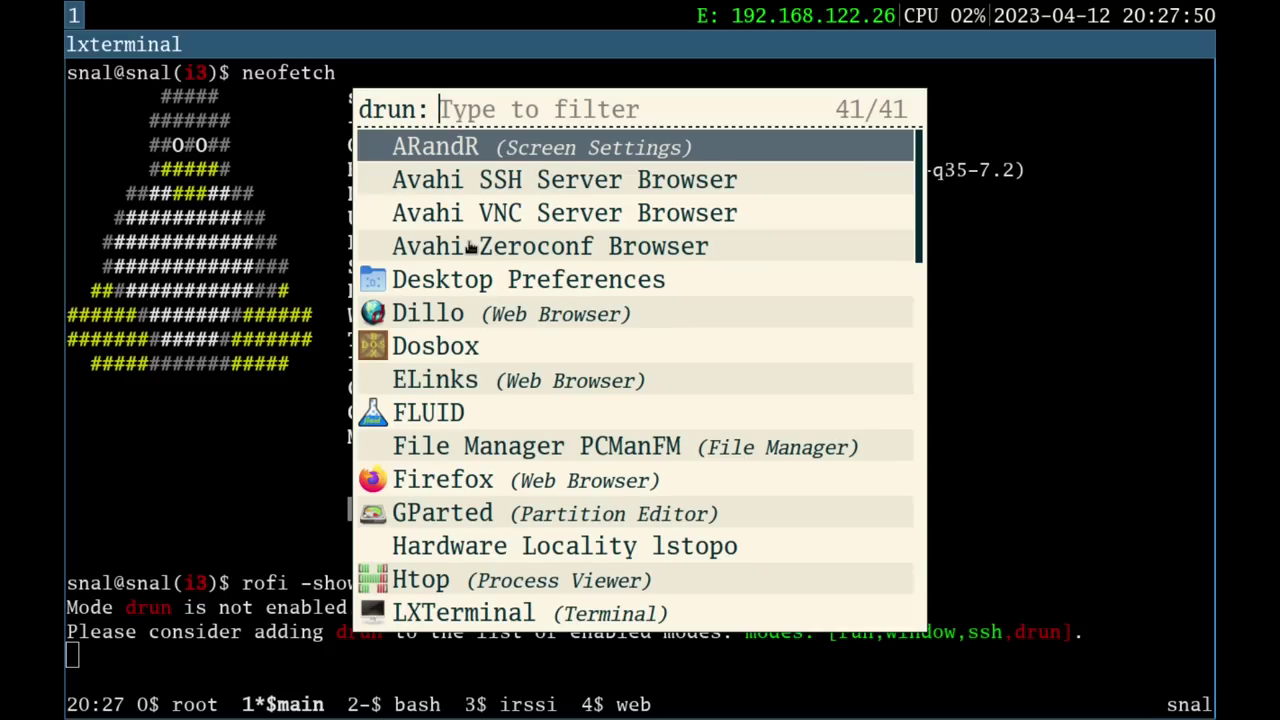
key("Down")
key("Down")
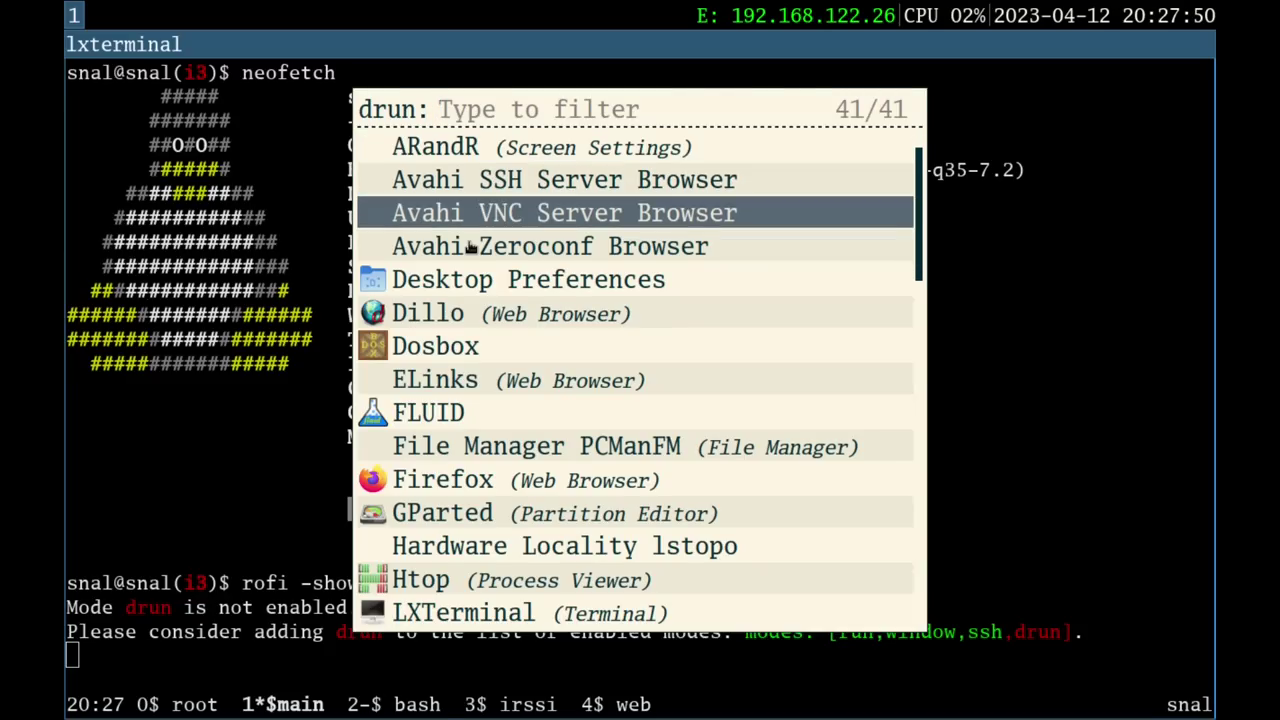
key("Down")
key("Down")
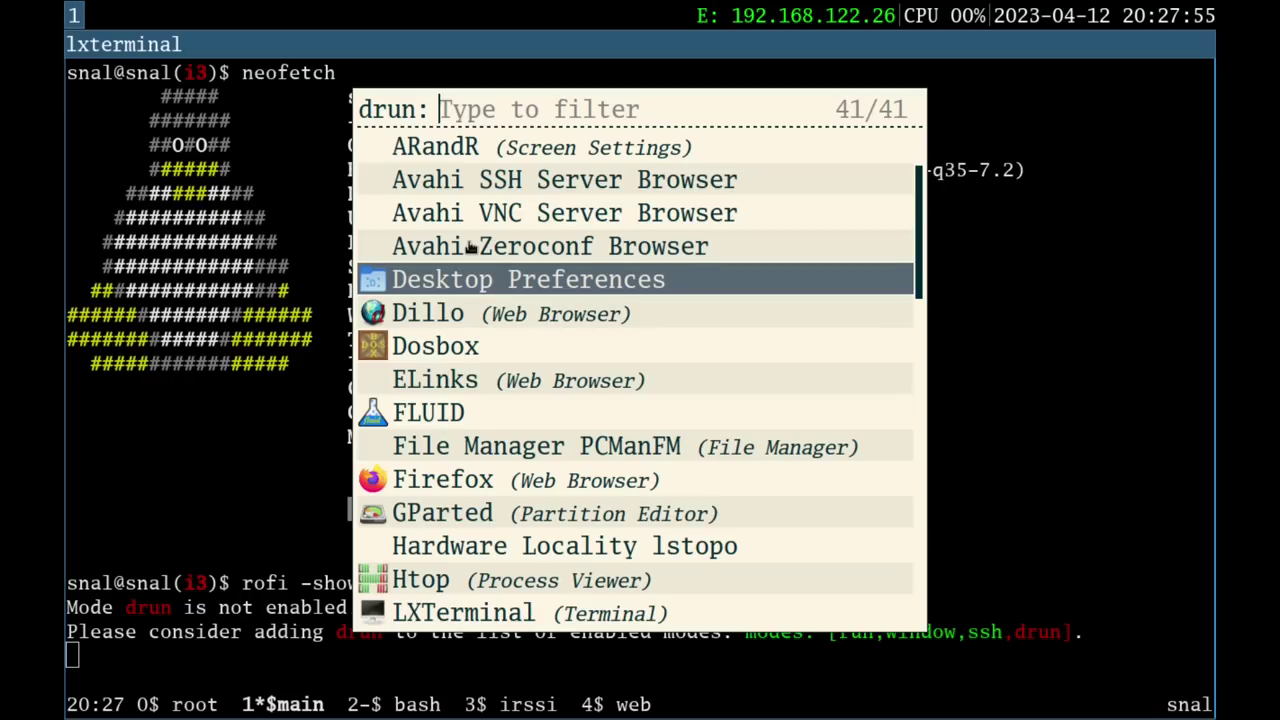
key("Down")
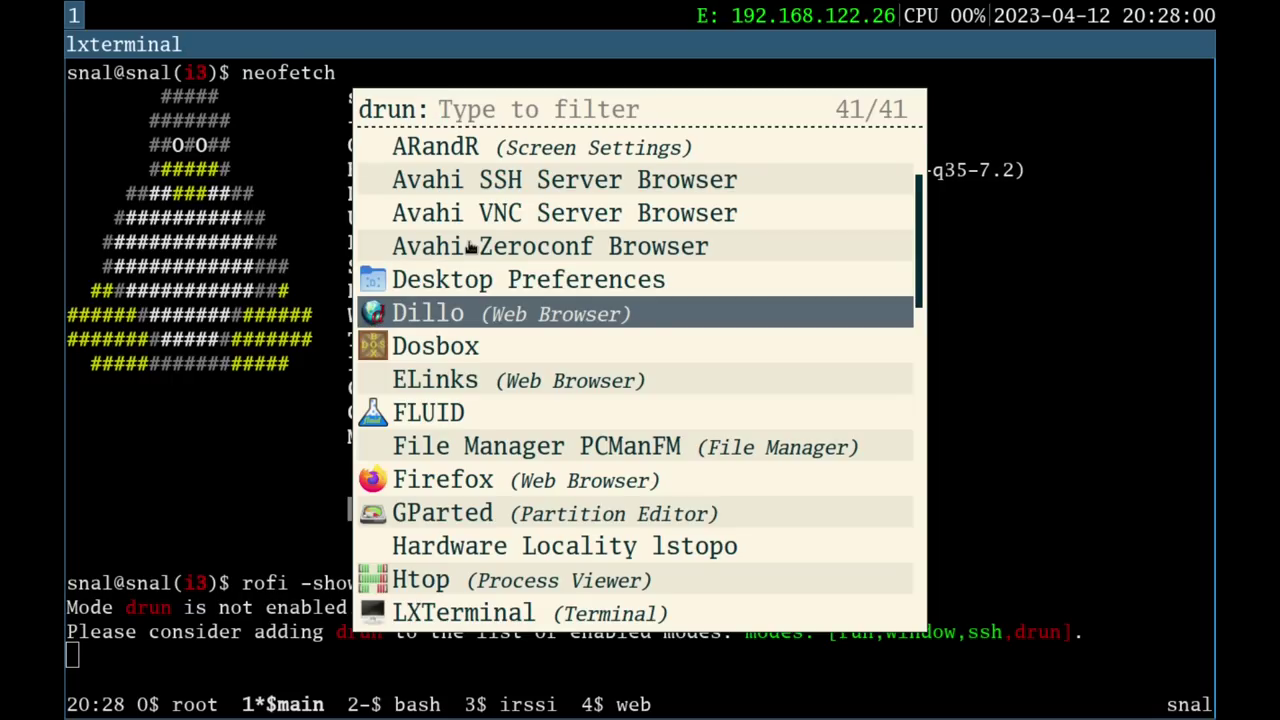
key("Return")
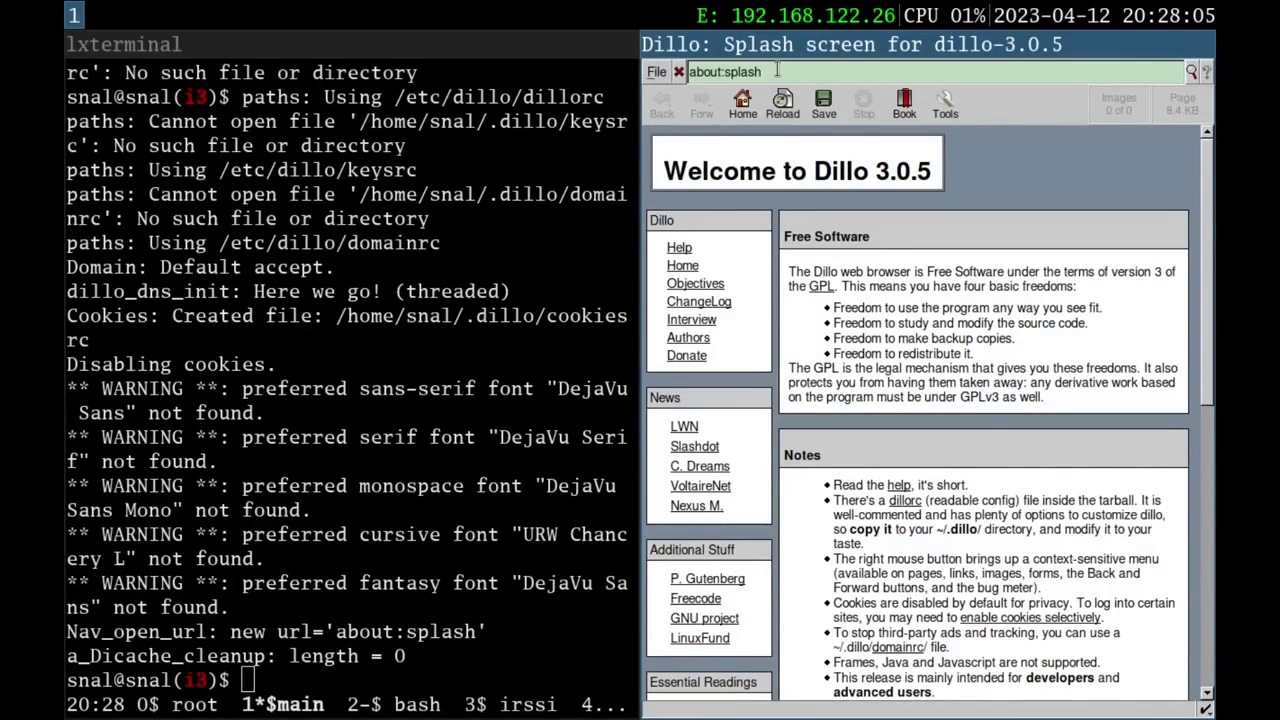
Load thelinuxcast.org in Dillo
type("thell")
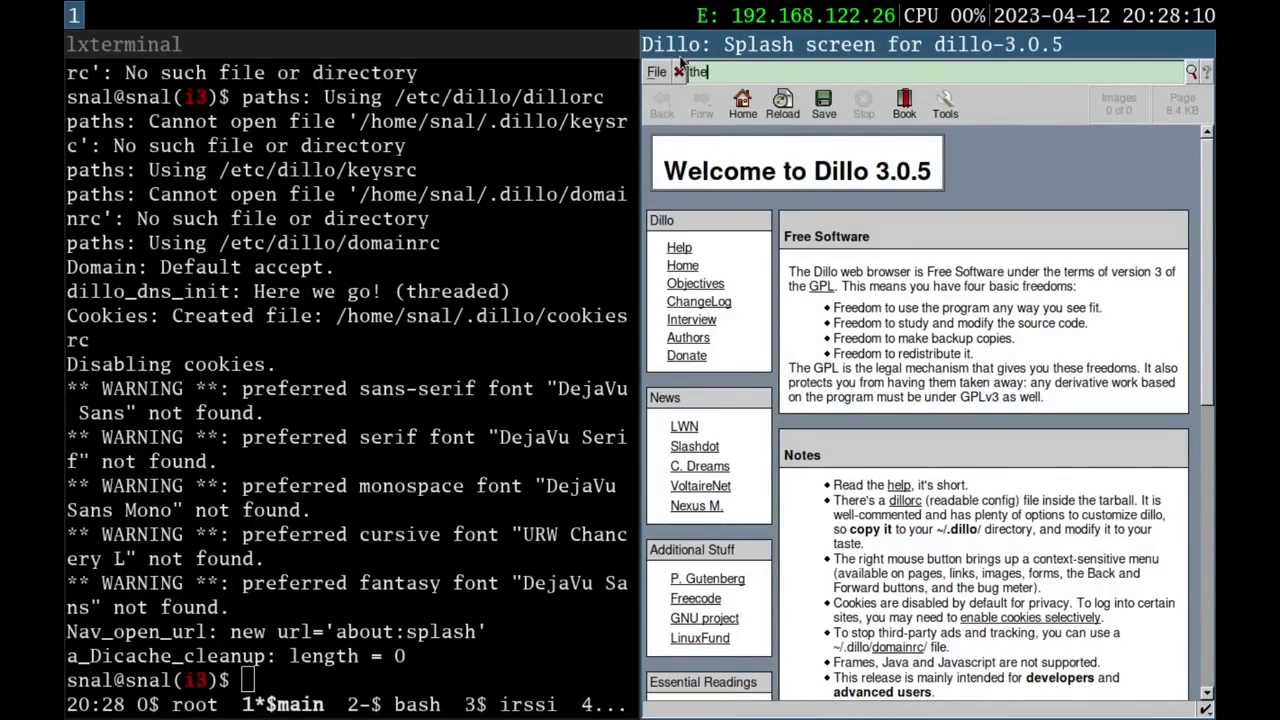
type("nuxcas.")
type("org")
key("Return")
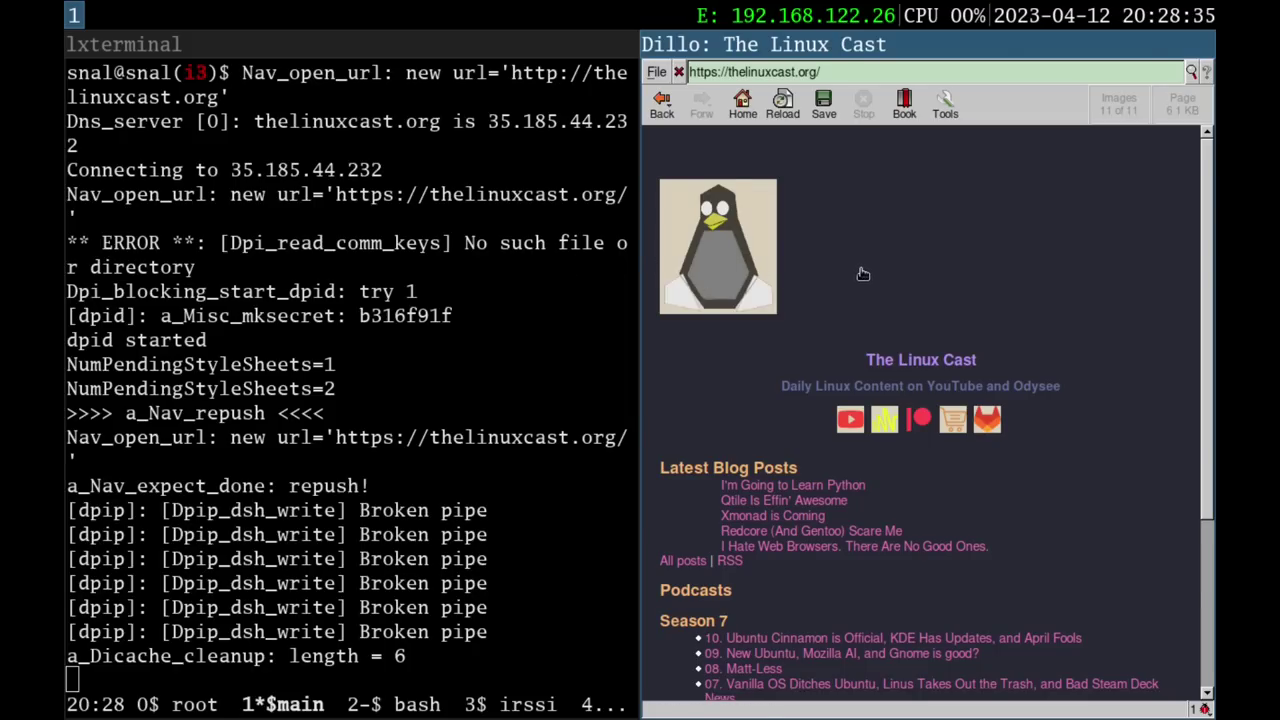
Close Dillo and launch the ELinks web browser from the application list of "rofi -show drun"
key("ctrl+q")
type("rofi -show drun")
key("Return")
key("Down")
key("Down")
key("Down")
key("Down")
key("Down")
key("Down")
key("Down")
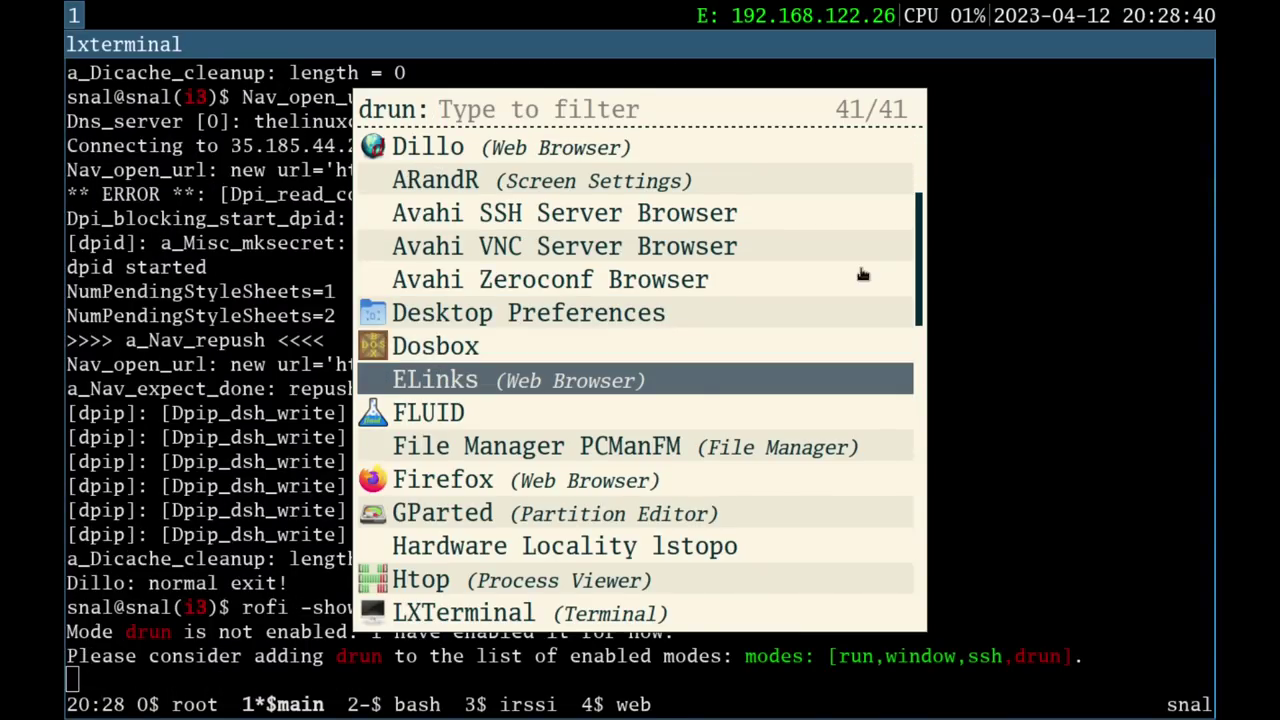
key("Return")
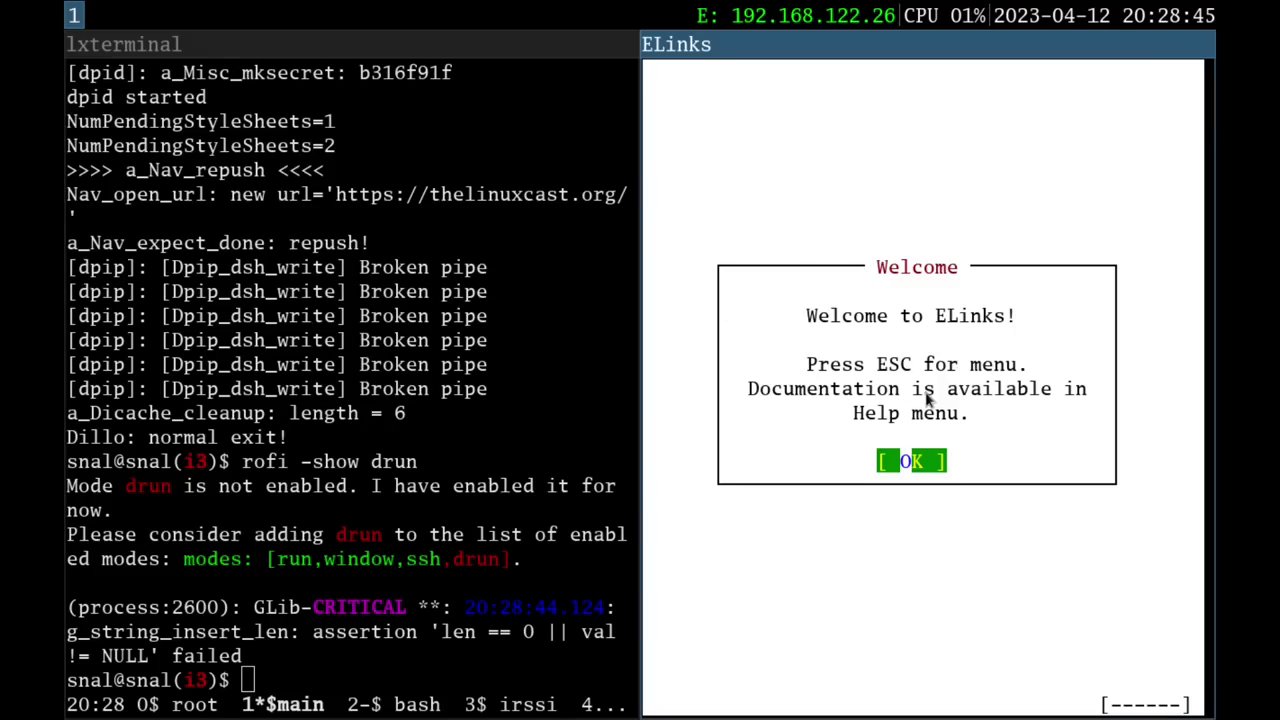
Dismiss the ELinks welcome message and load thelinuxcast.org
key("Return")
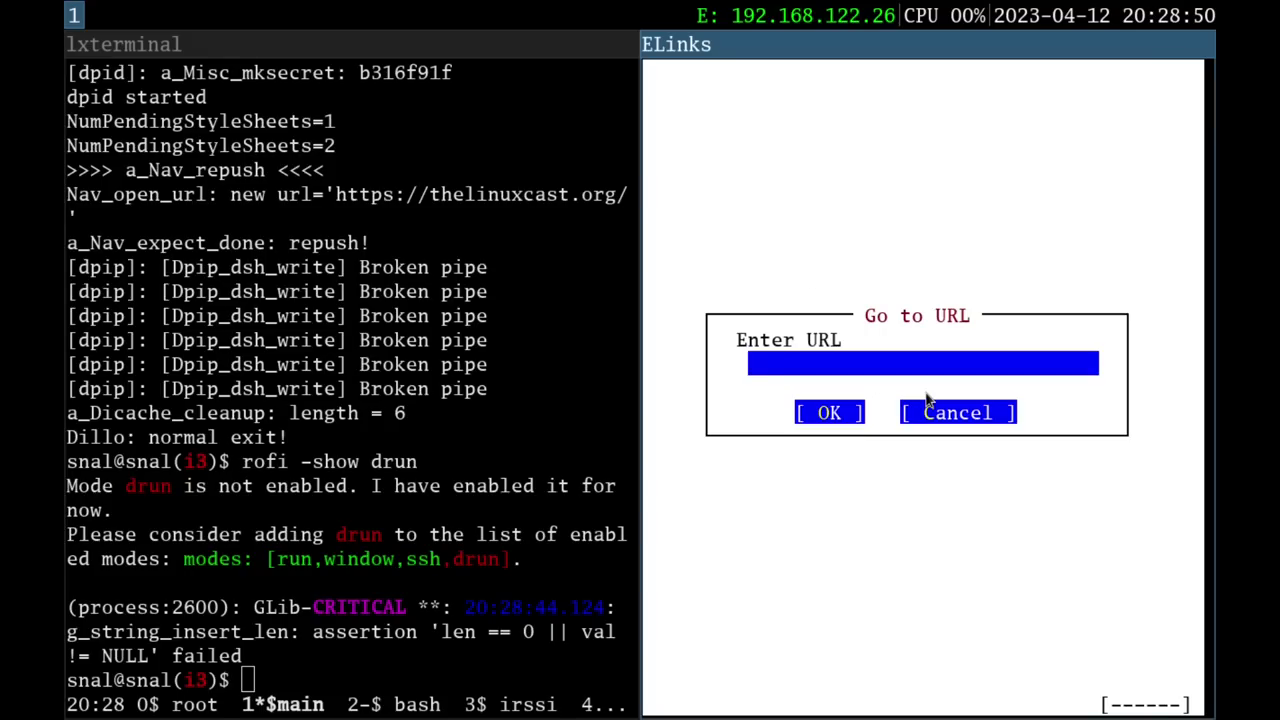
type("thelinuxcast.")
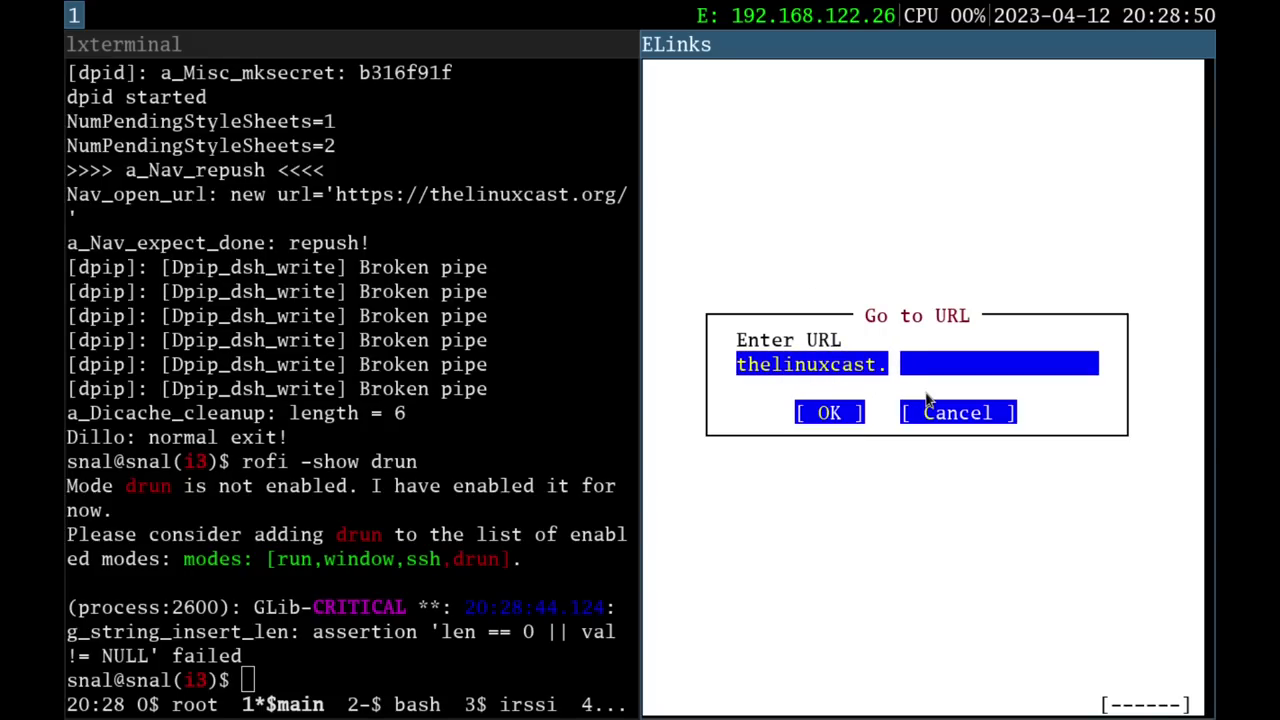
type("org")
key("Return")
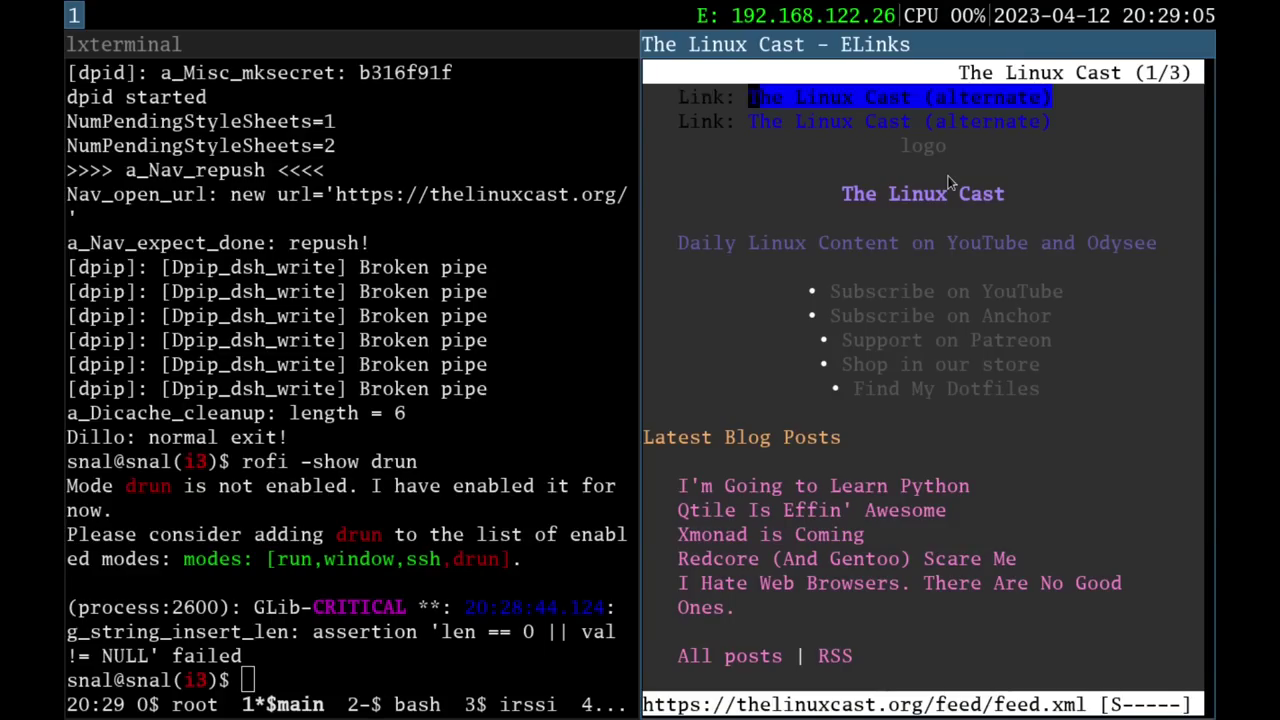
Close ELinks and rerun "rofi -show drun" to bring the application list back up
key("super+shift+q")
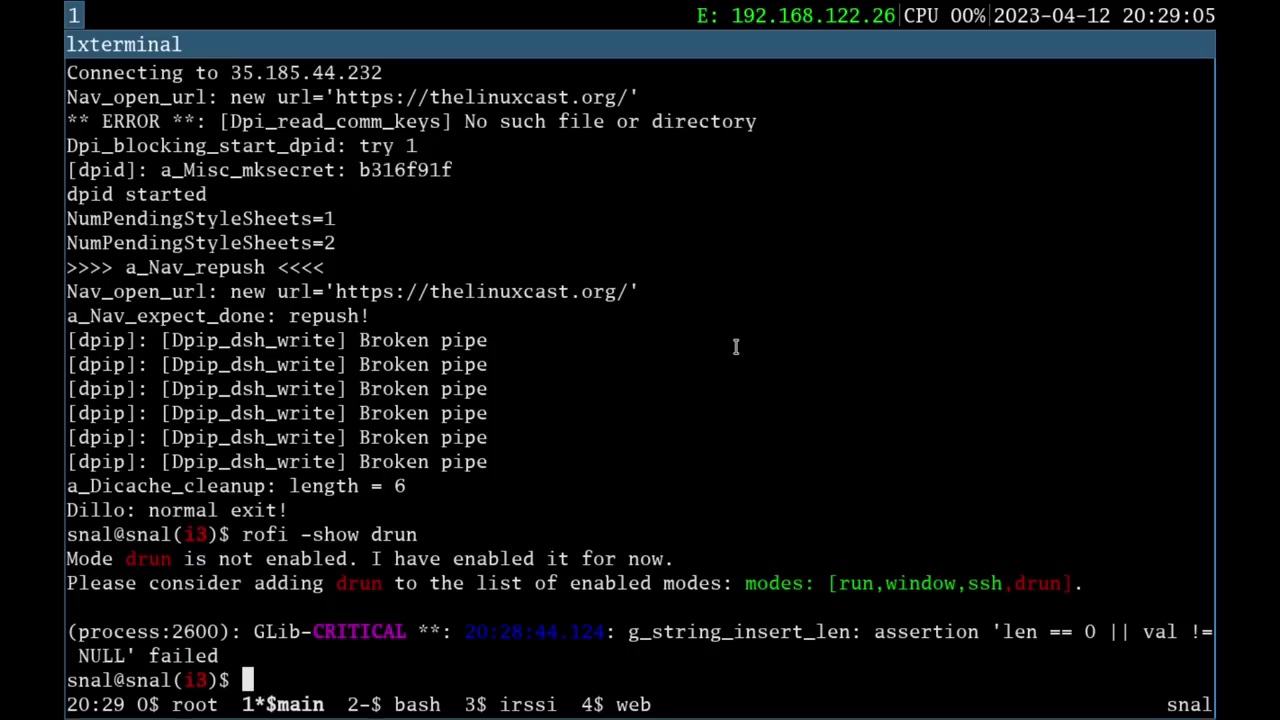
key("Up")
key("Return")
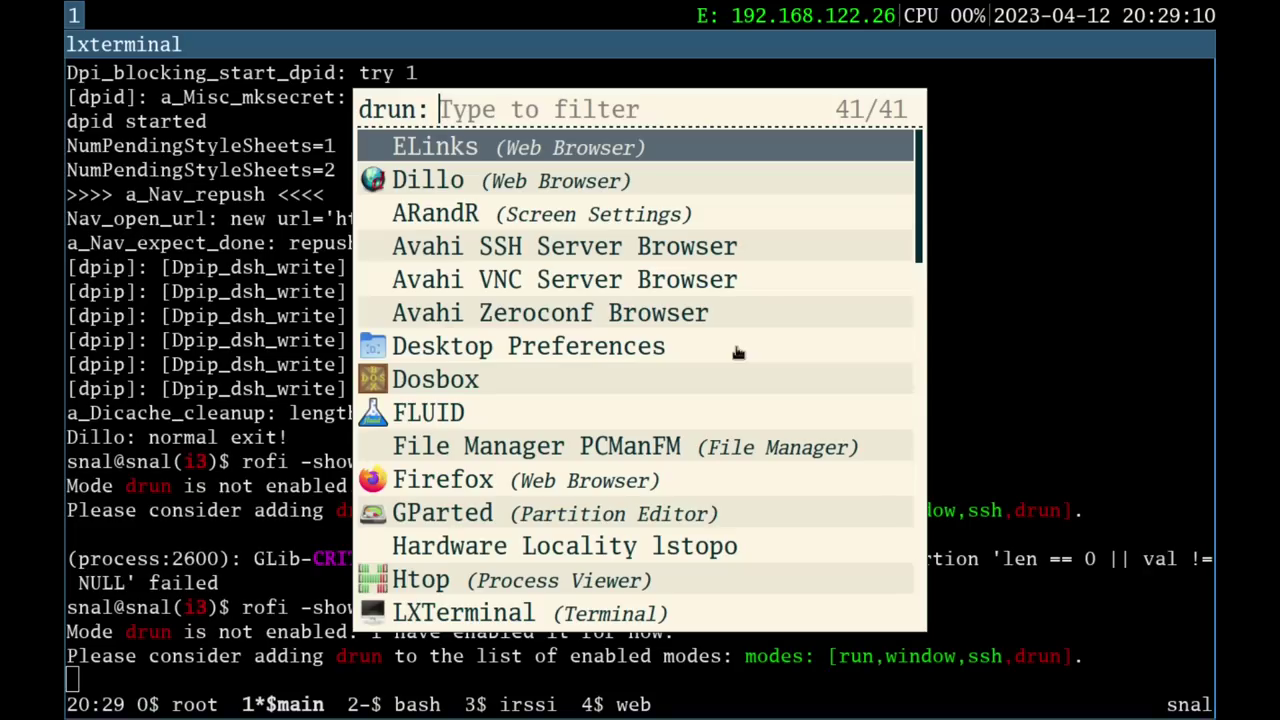
Examine the first entries of the application list, from ELinks and Dillo through the Avahi browsers
key("Down")
key("Down")
key("Down")
key("Down")
key("Down")
key("Down")
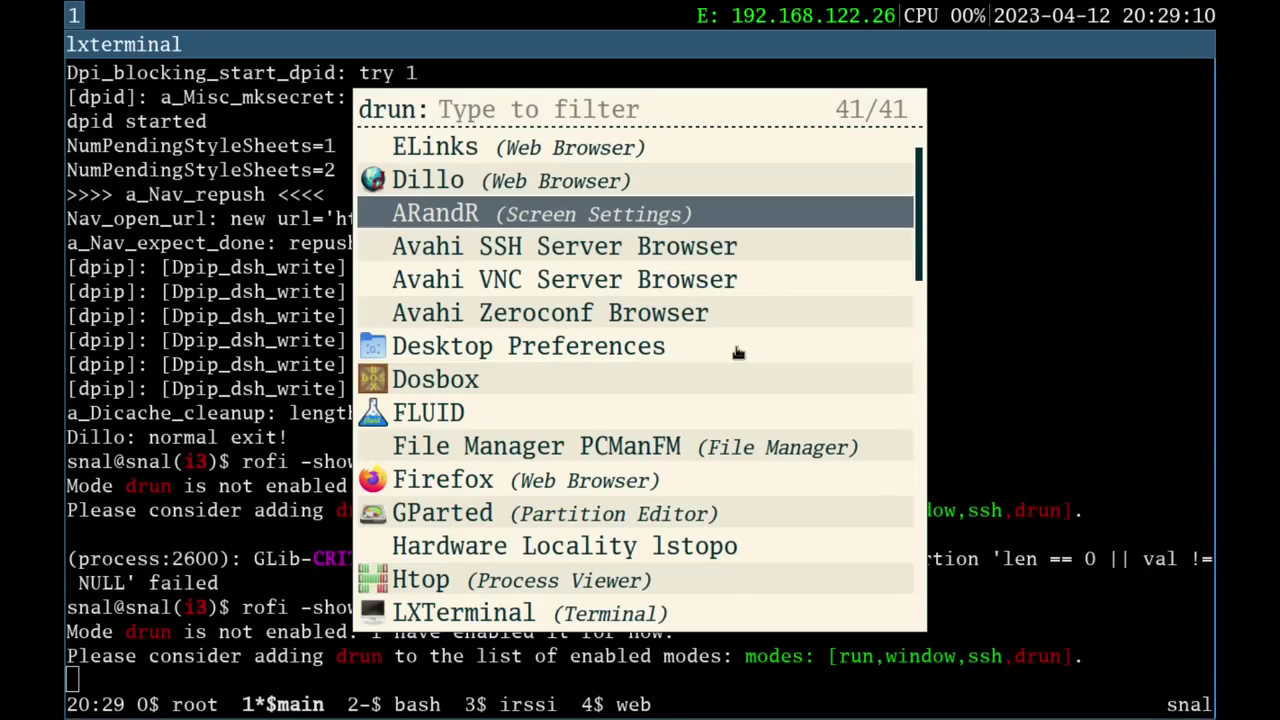
key("Up")
key("Up")
key("Up")
key("Up")
key("Up")
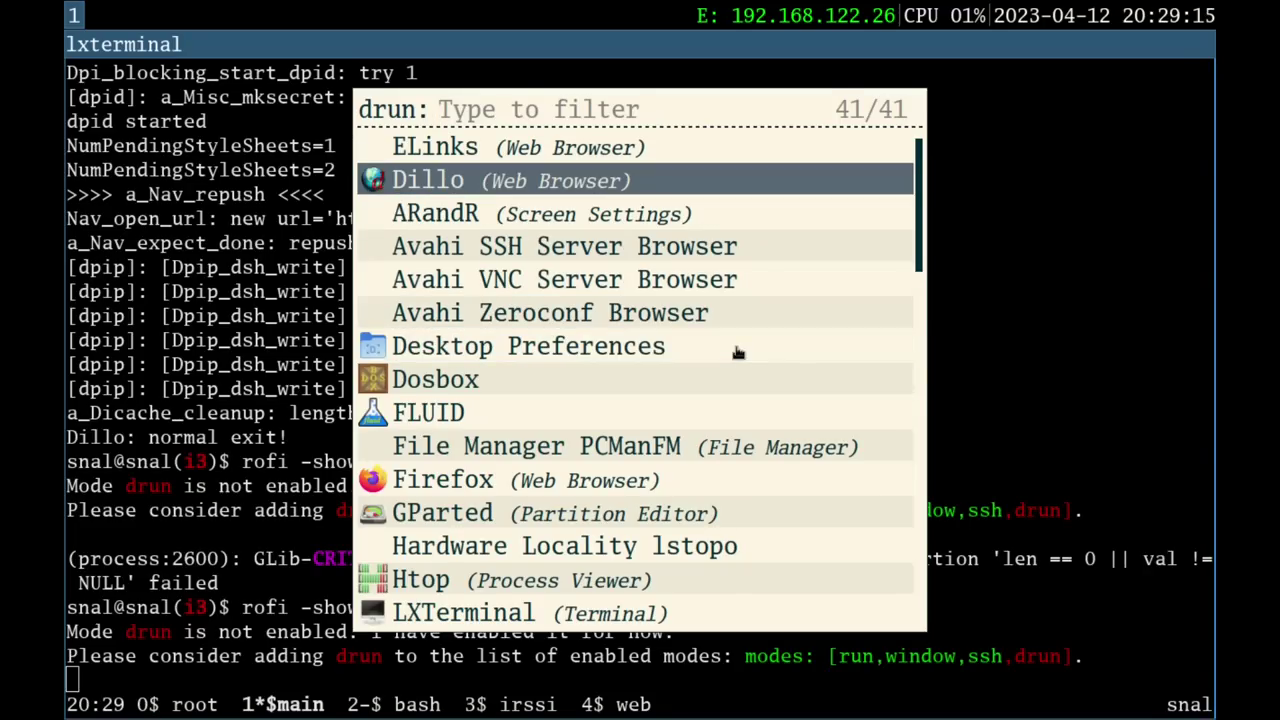
key("Down")
key("Down")
key("Down")
key("Down")
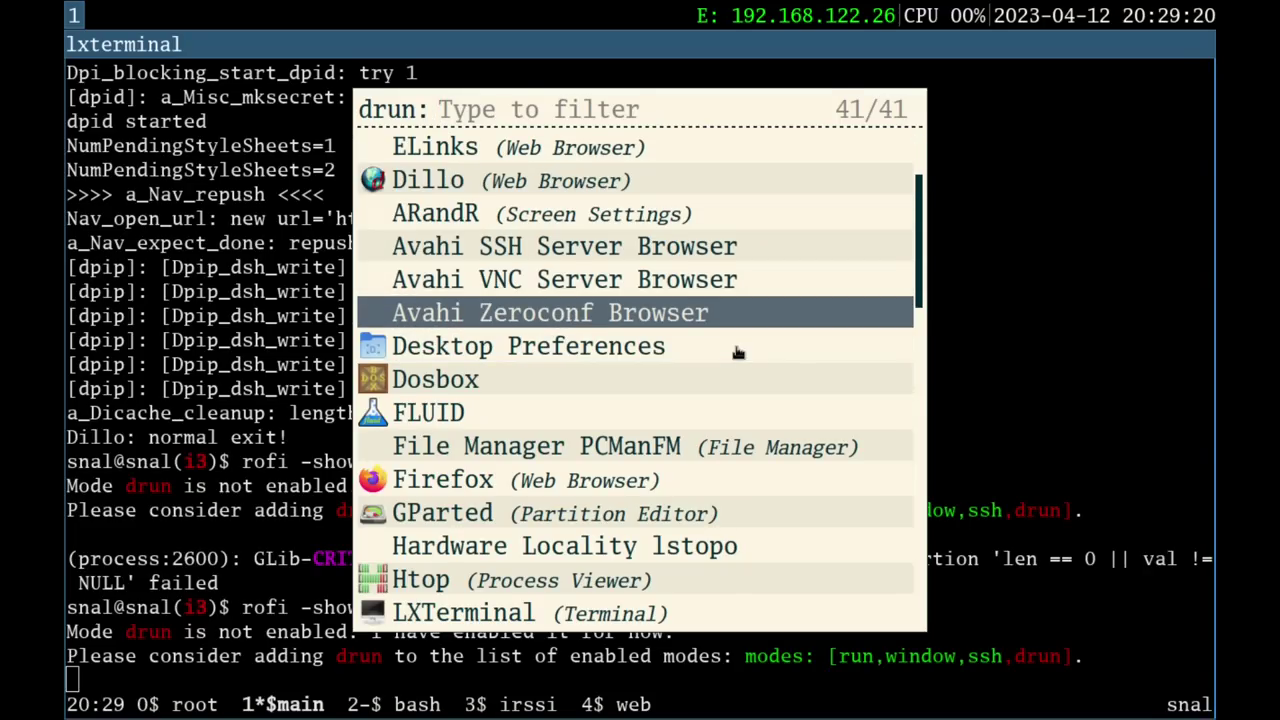
key("Up")
key("Up")
key("Up")
key("Up")
key("Up")
Examine the application list entries from Desktop Preferences through Links
key("Down")
key("Down")
key("Down")
key("Down")
key("Down")
key("Down")
key("Down")
key("Down")
key("Down")
key("Down")
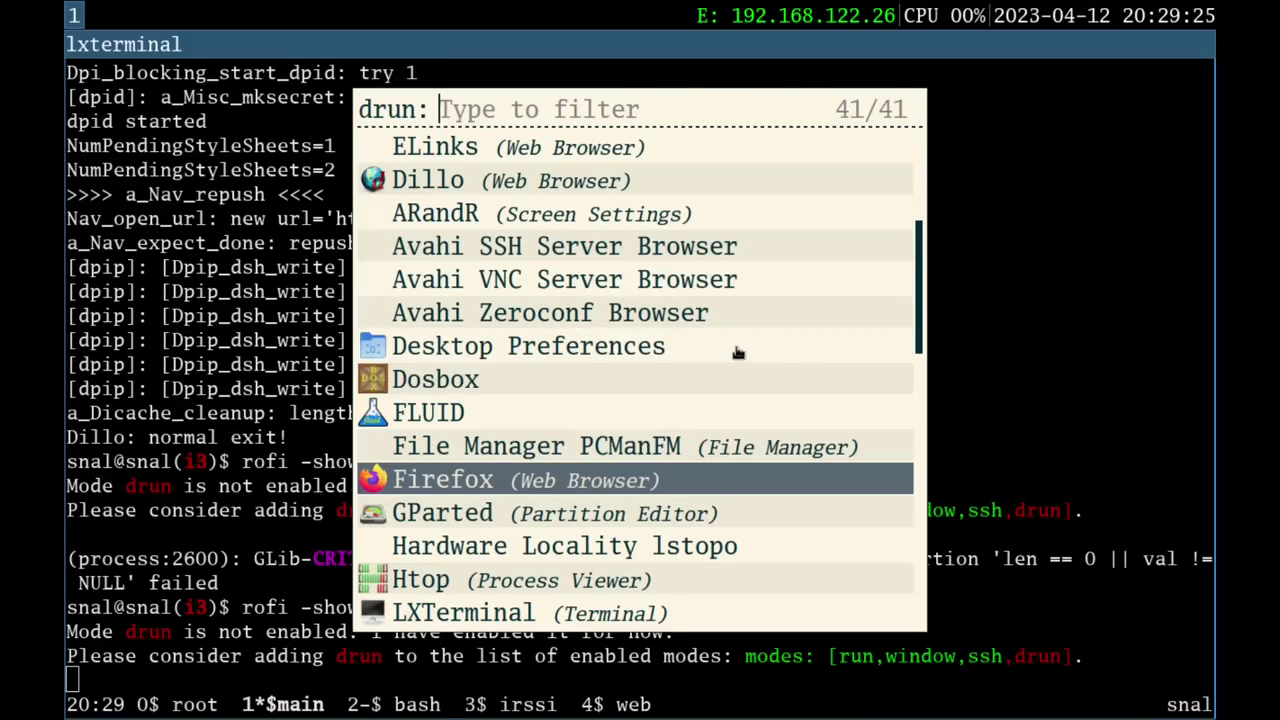
key("Down")
key("Down")
key("Down")
key("Down")
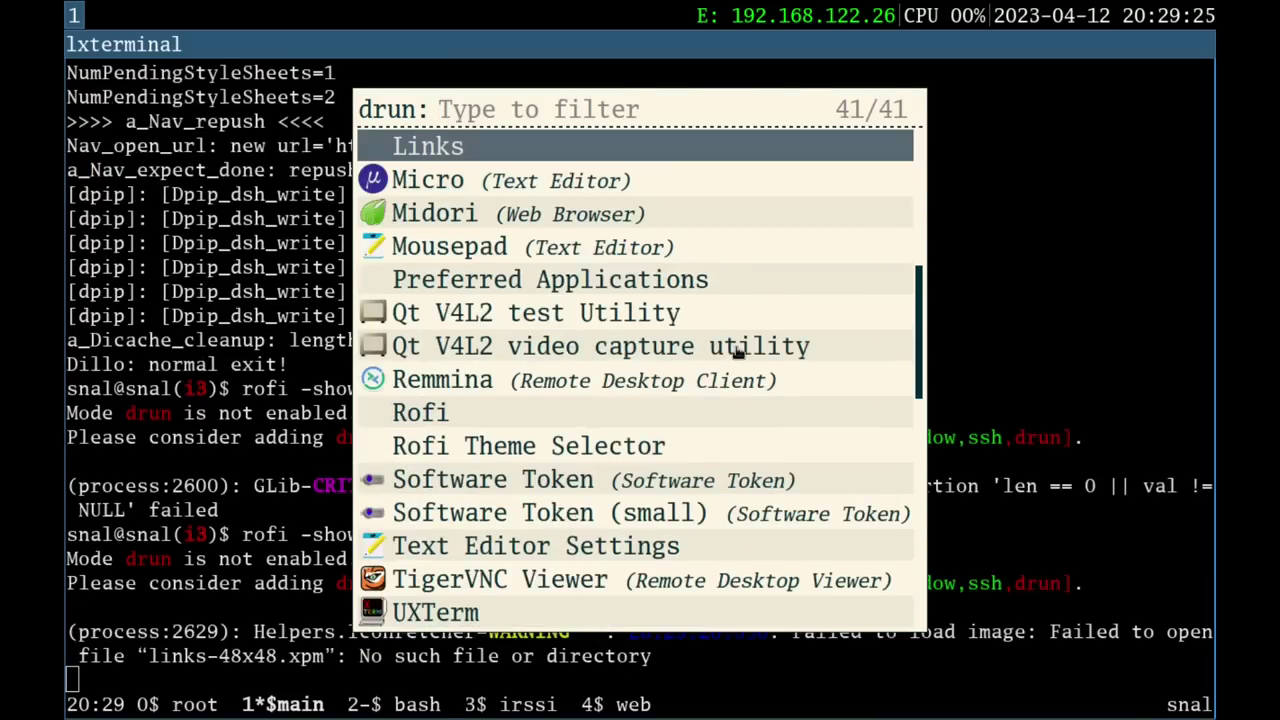
Launch the Midori web browser from the application list
key("Down")
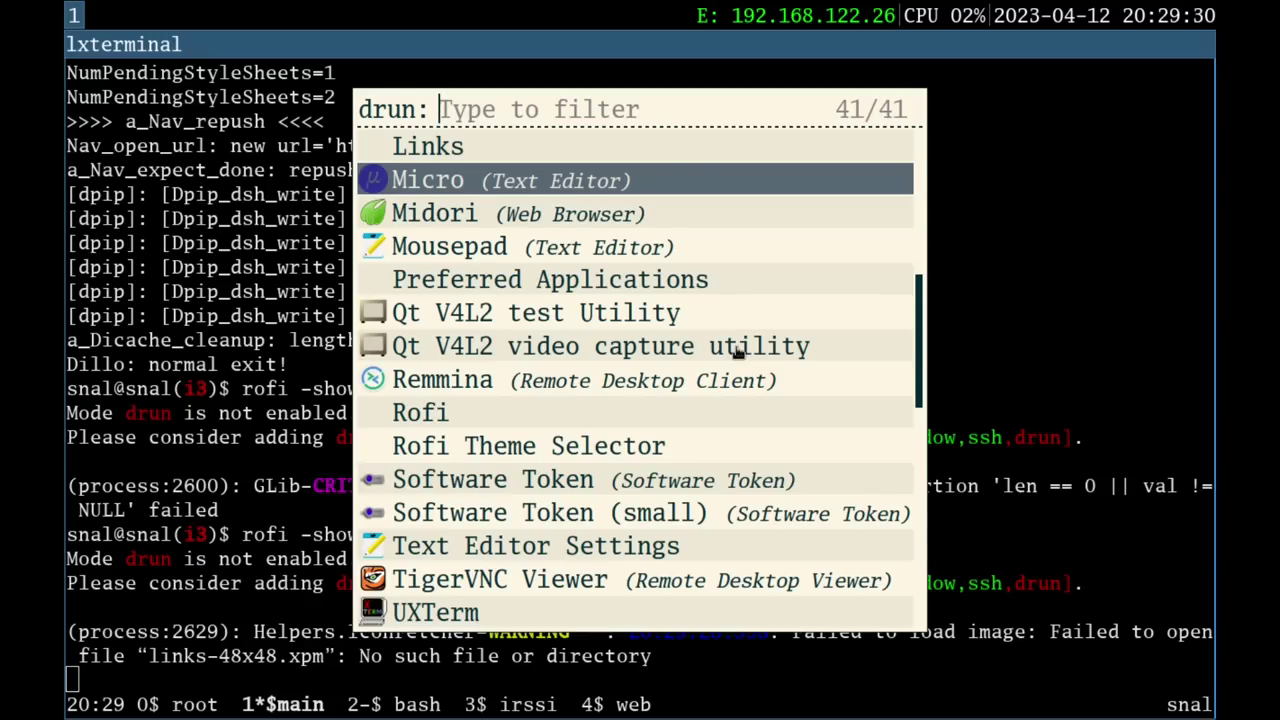
key("Down")
key("Return")
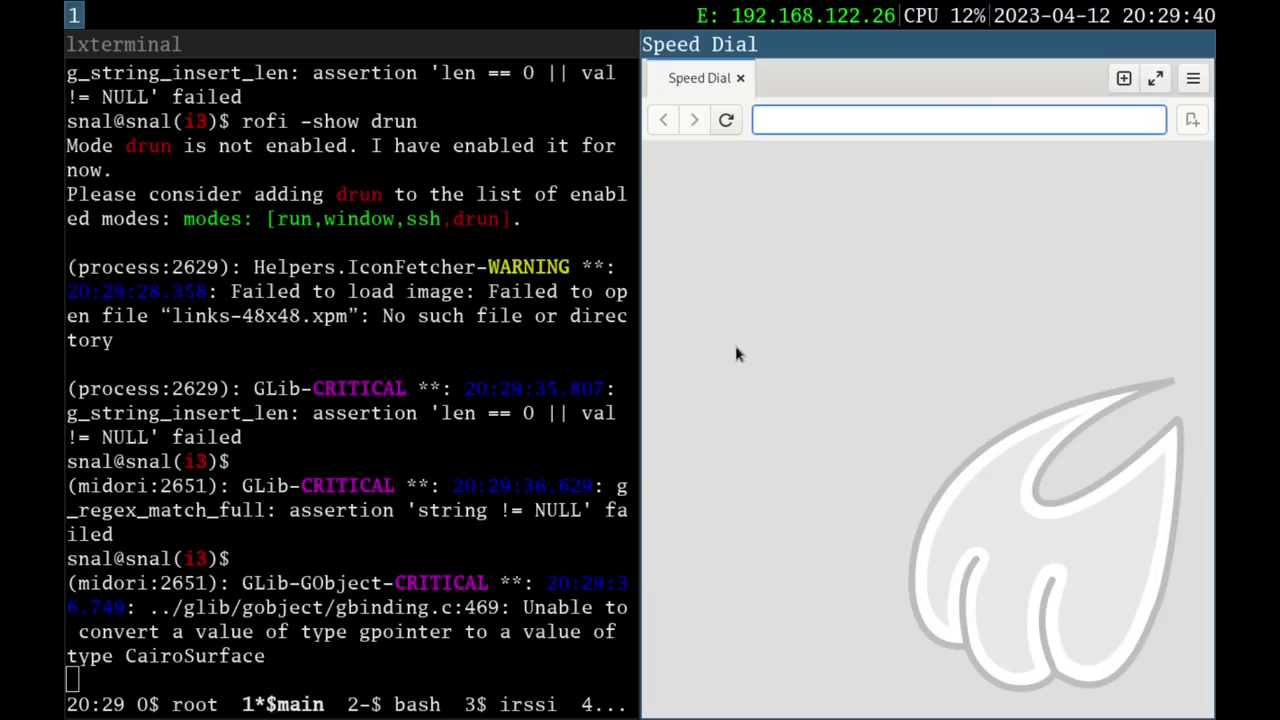
View Midori's About information and close its dialog
left_click(1193, 78)
left_click(1040, 368)
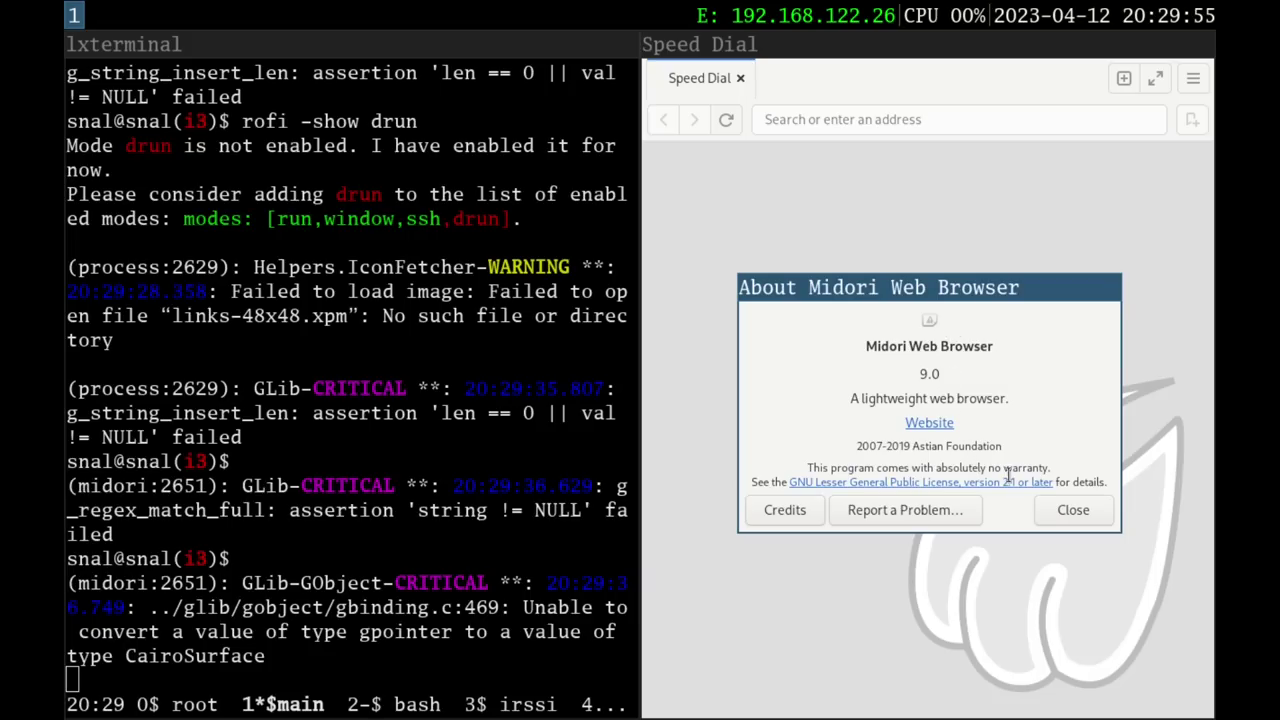
left_click(1066, 512)
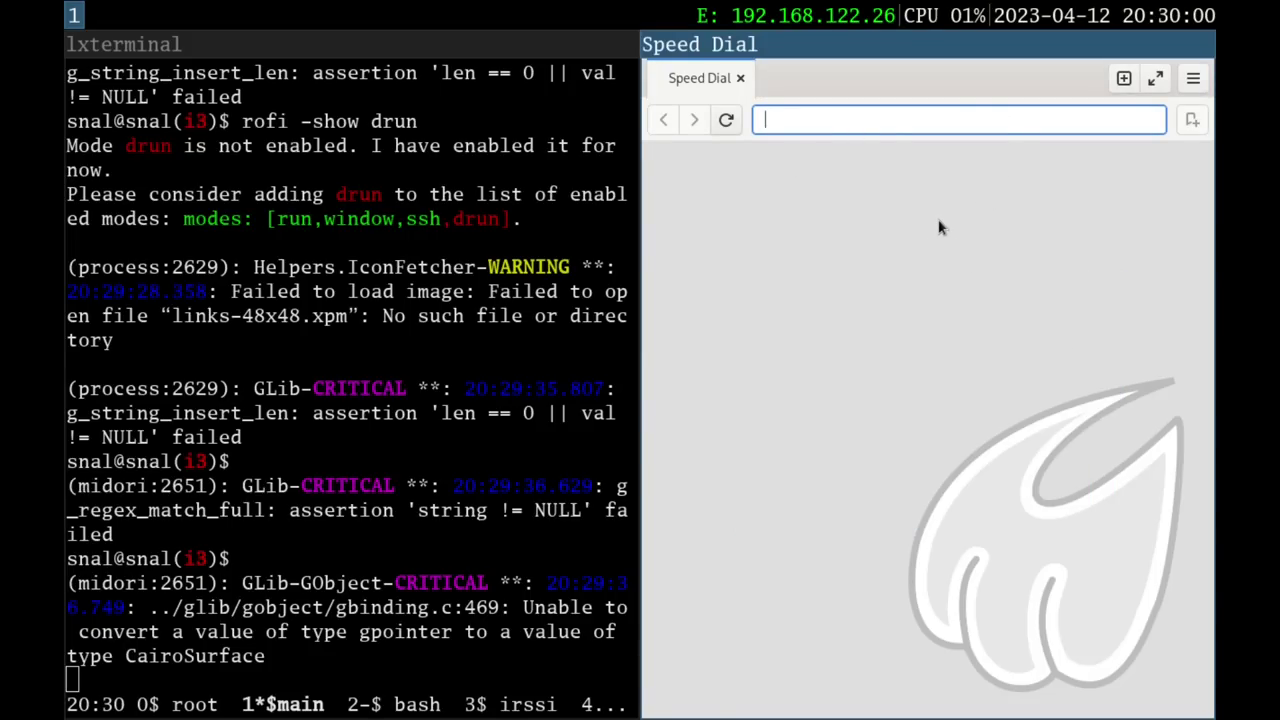
Close Midori and run "rofi -show drun" to bring the application list back up
key("ctrl+q")
type("rofi -show drun")
key("Return")
Open Preferred Applications from the application list to view the default web browser and mail client
key("Down")
key("Down")
key("Down")
key("Down")
key("Down")
key("Down")
key("Down")
key("Down")
key("Down")
key("Down")
key("Down")
key("Down")
key("Down")
key("Down")
key("Down")
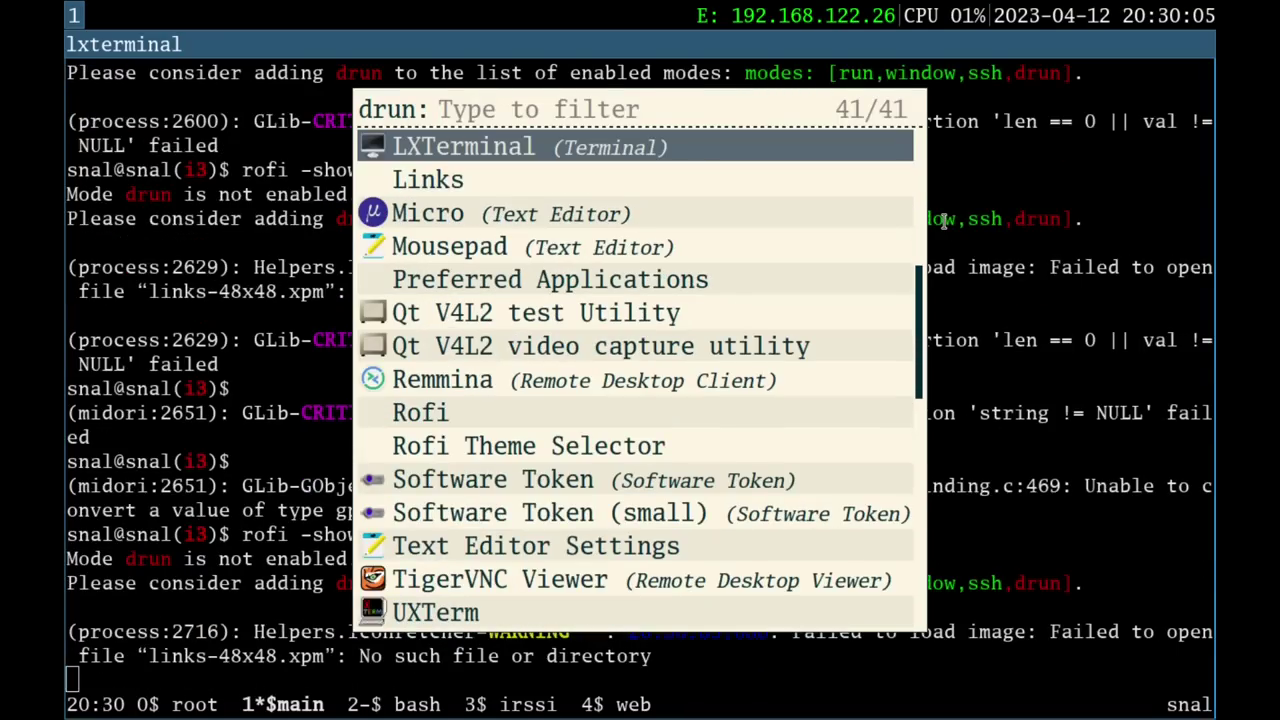
key("Down")
key("Down")
key("Down")
key("Down")
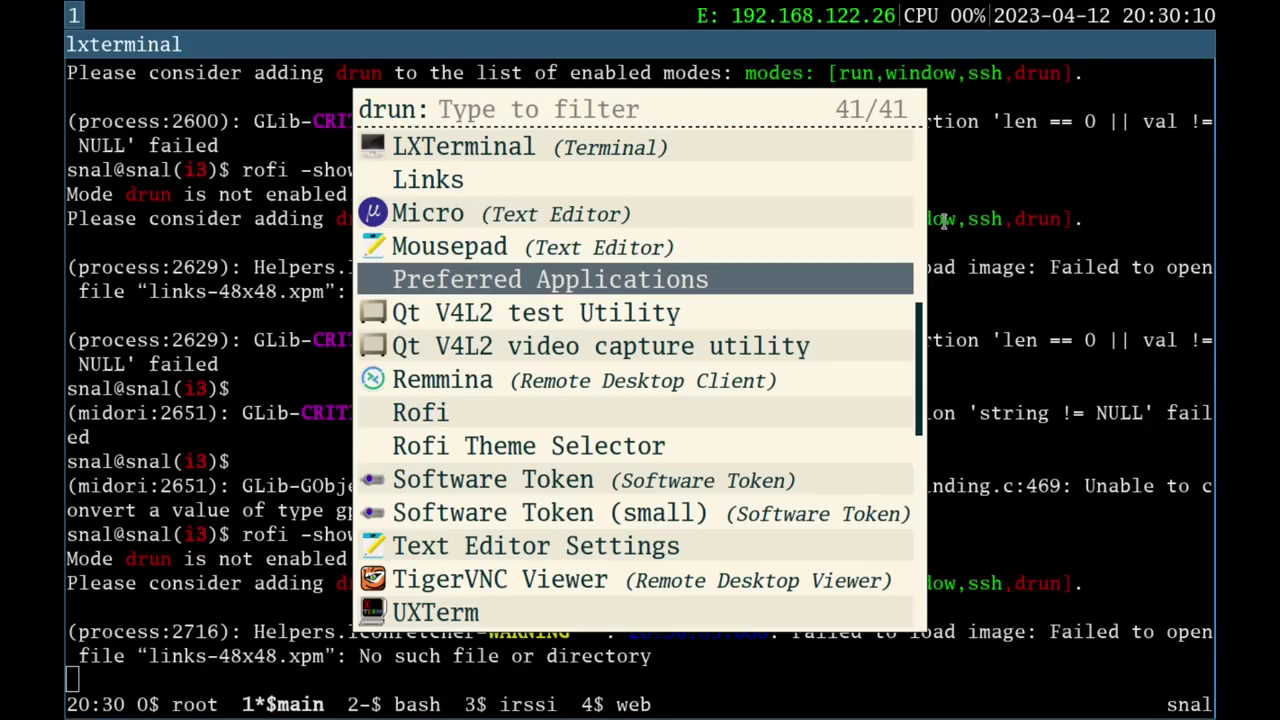
key("Up")
key("Up")
key("Down")
key("Down")
key("Return")
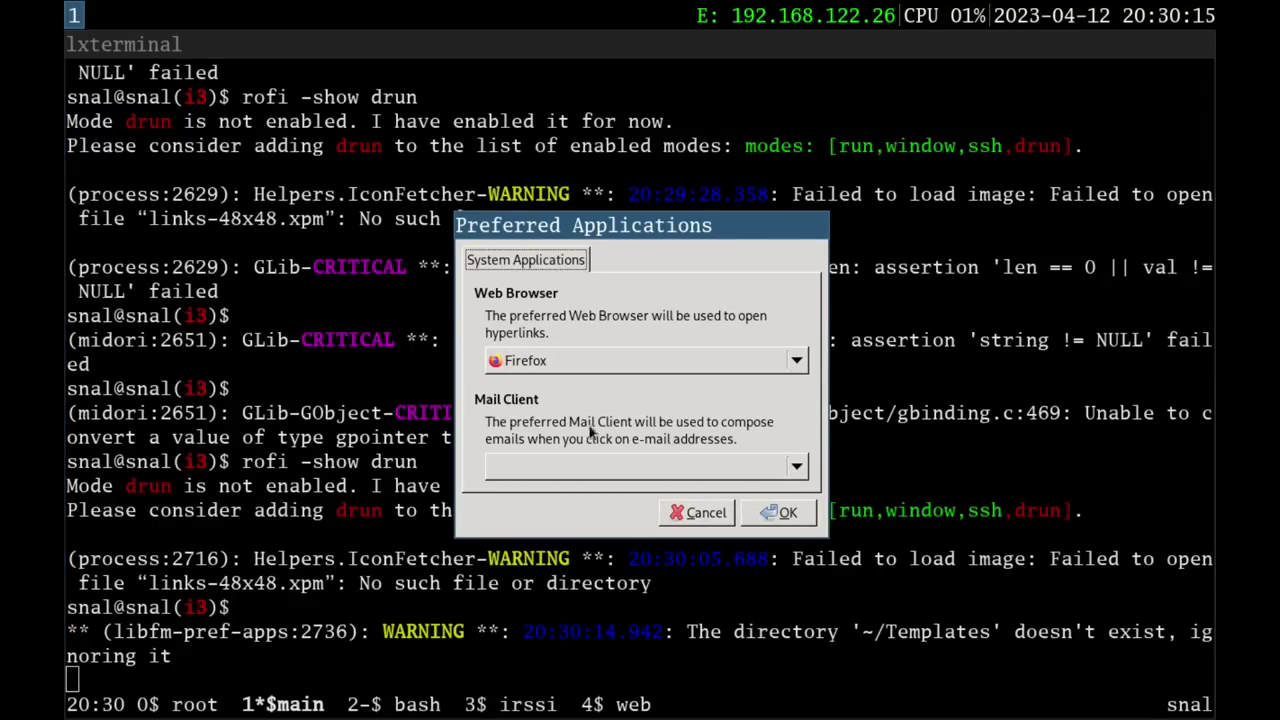
Cancel the Preferred Applications dialog, free the terminal prompt and rerun "rofi -show drun"
left_click(700, 515)
key("Up")
key("ctrl+c")
key("Up")
key("Return")
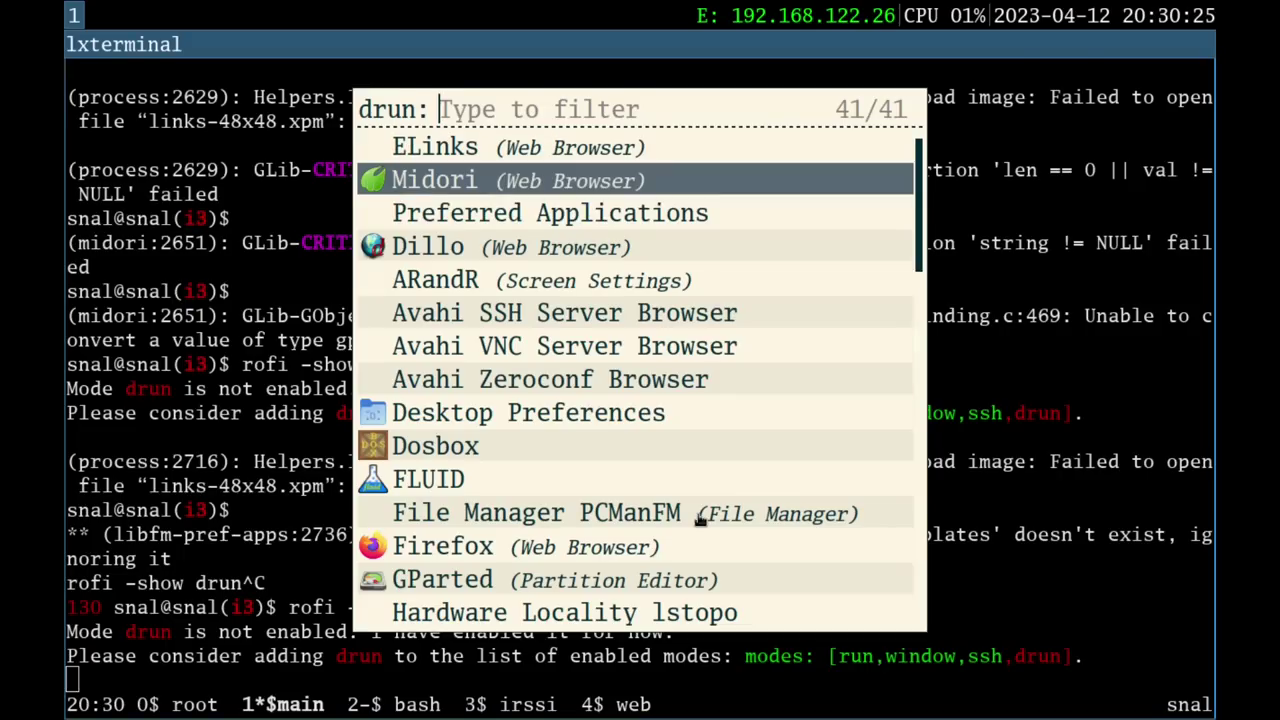
Try to open Desktop Preferences from the application list
key("Down")
key("Down")
key("Up")
key("Down")
key("Down")
key("Down")
key("Down")
key("Down")
key("Down")
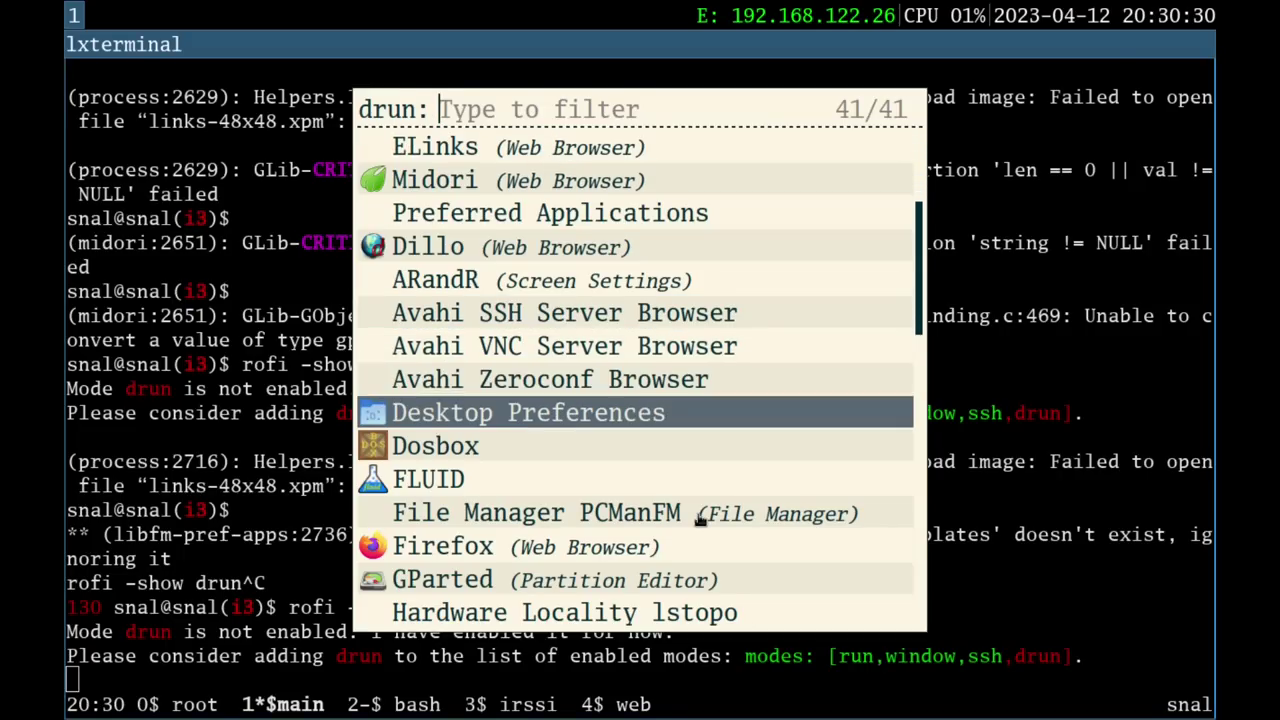
key("Return")
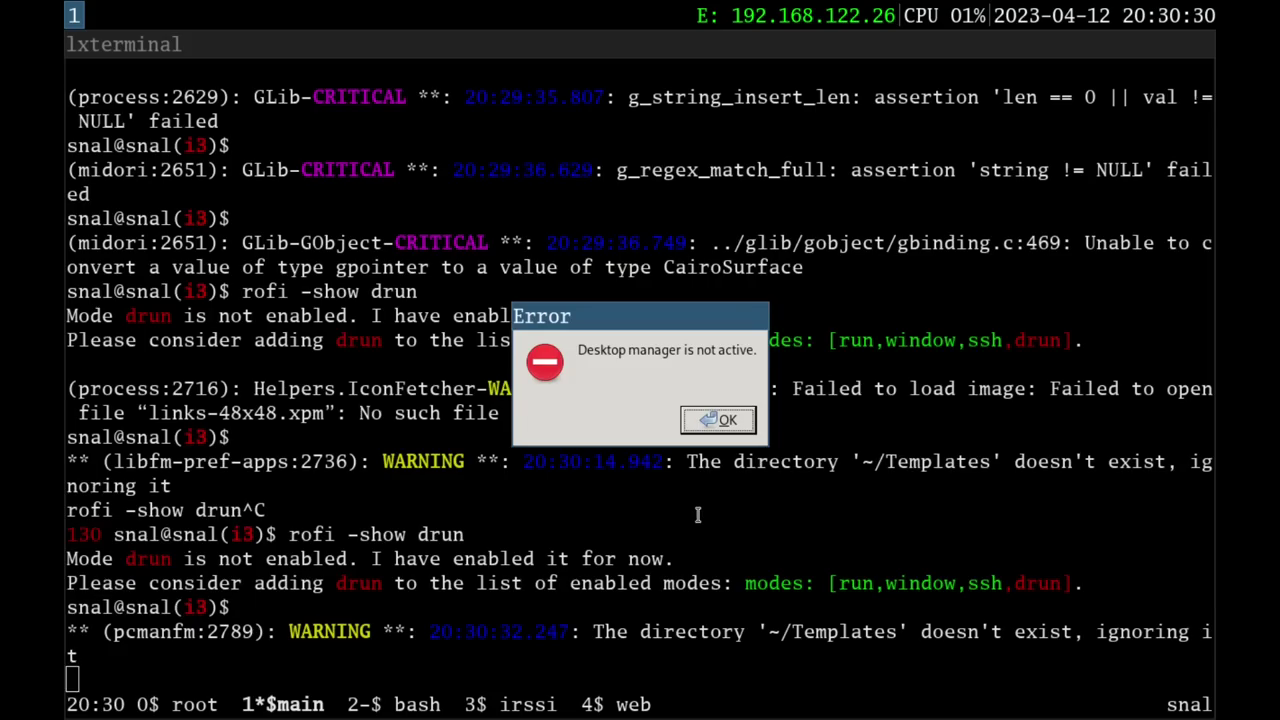
Dismiss the desktop manager error, interrupt the waiting terminal and rerun "rofi -show drun"
left_click(734, 424)
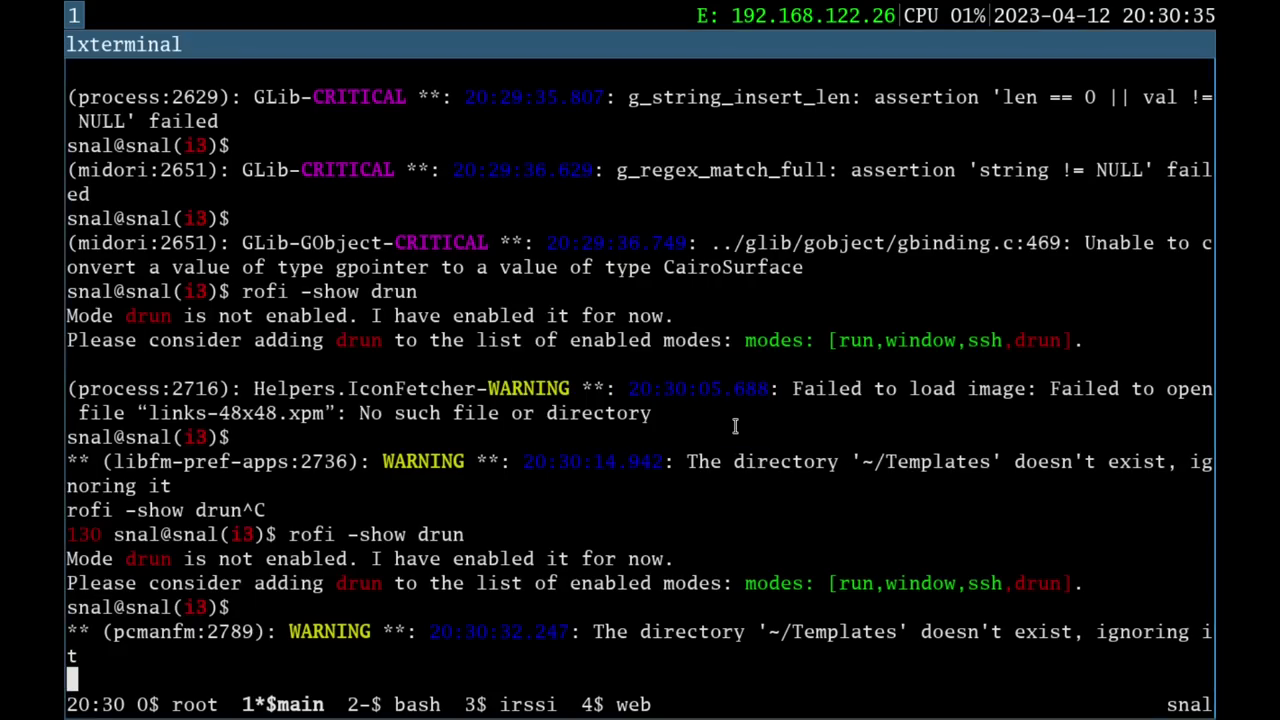
key("ctrl+c")
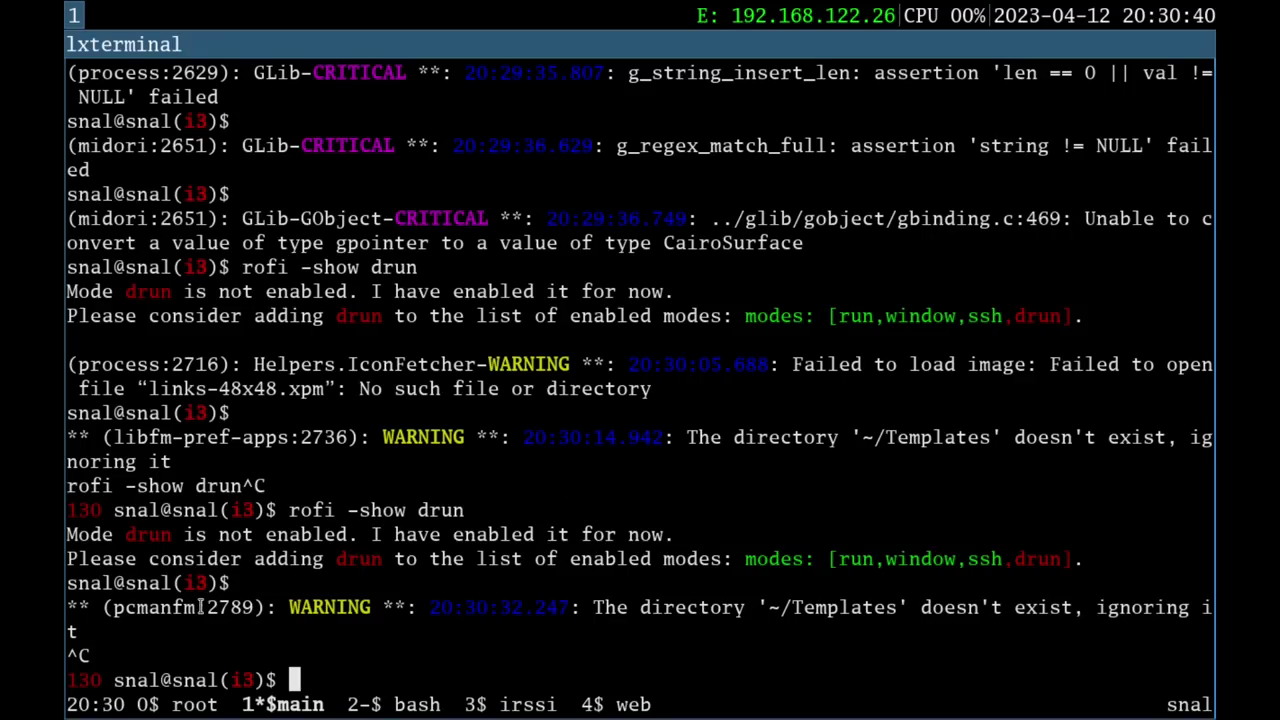
key("Up")
key("Return")
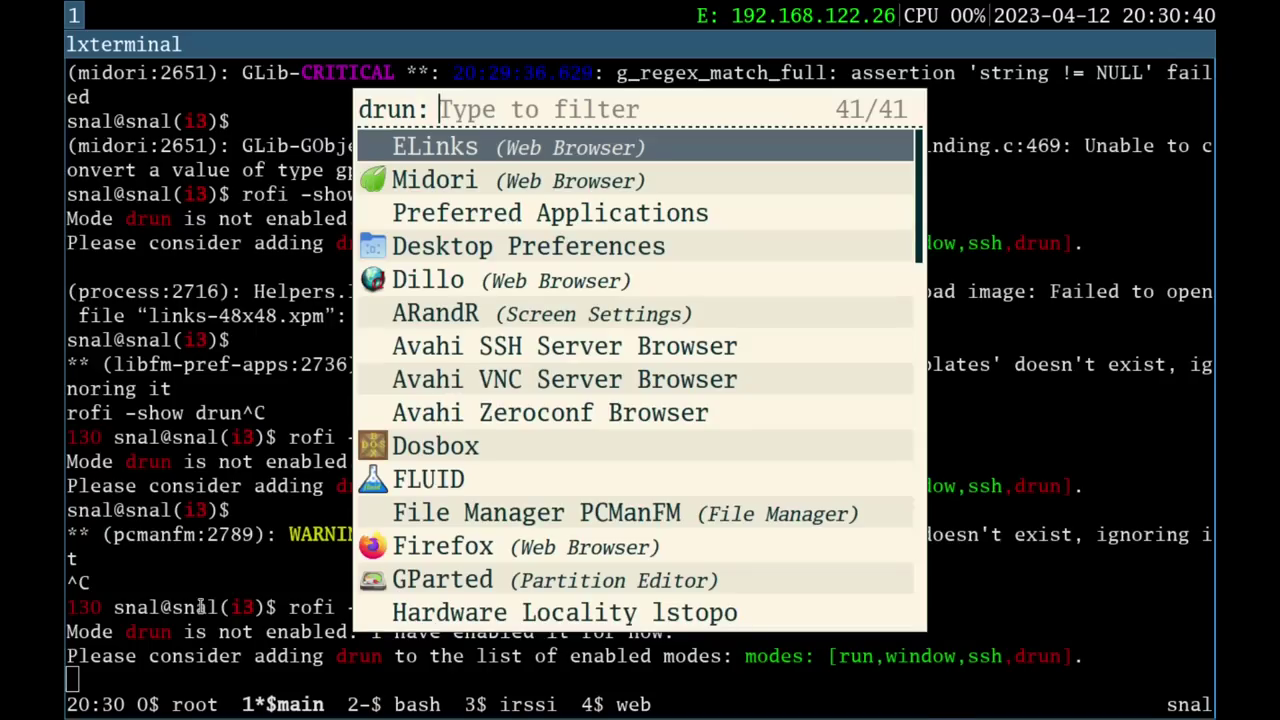
Examine the application list entries from Midori through File Manager PCManFM
key("Down")
key("Down")
key("Down")
key("Down")
key("Down")
key("Down")
key("Down")
key("Down")
key("Down")
key("Down")
key("Down")
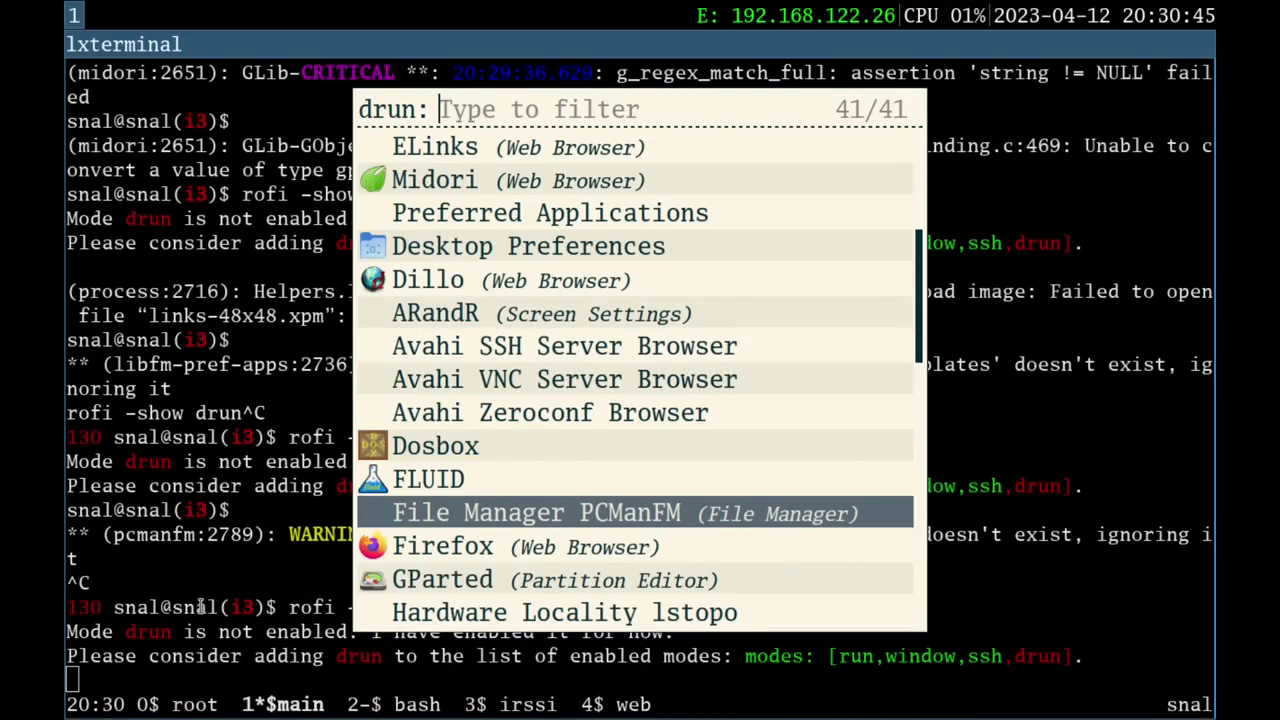
Examine the application list entries from Firefox through TigerVNC Viewer
key("Down")
key("Down")
key("Down")
key("Down")
key("Down")
key("Down")
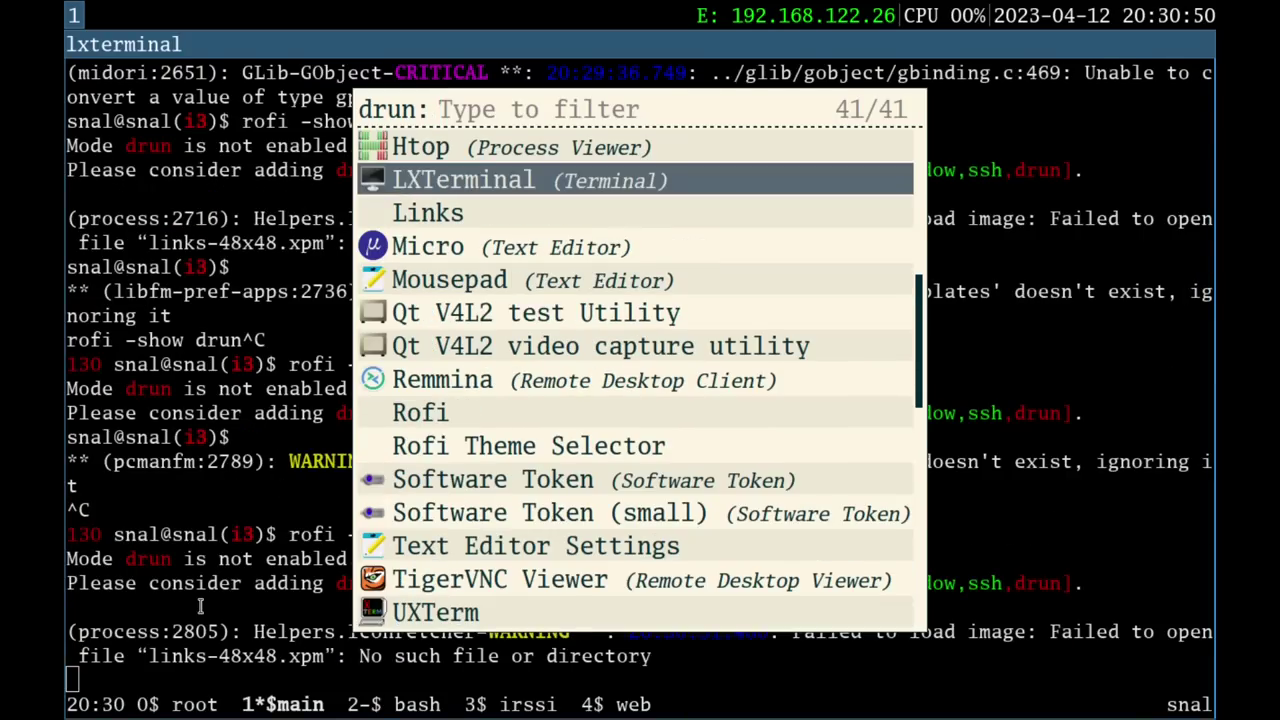
key("Down")
key("Down")
key("Down")
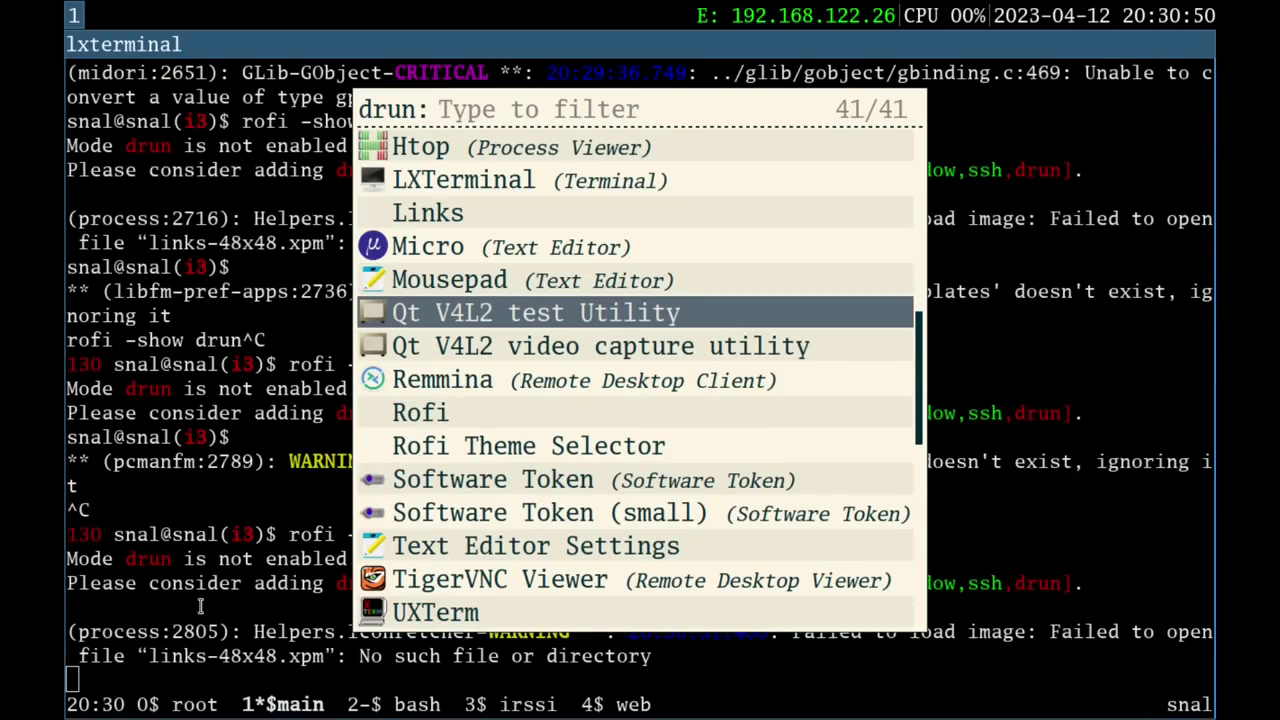
key("Down")
key("Down")
key("Down")
key("Down")
key("Down")
key("Down")
key("Down")
key("Down")
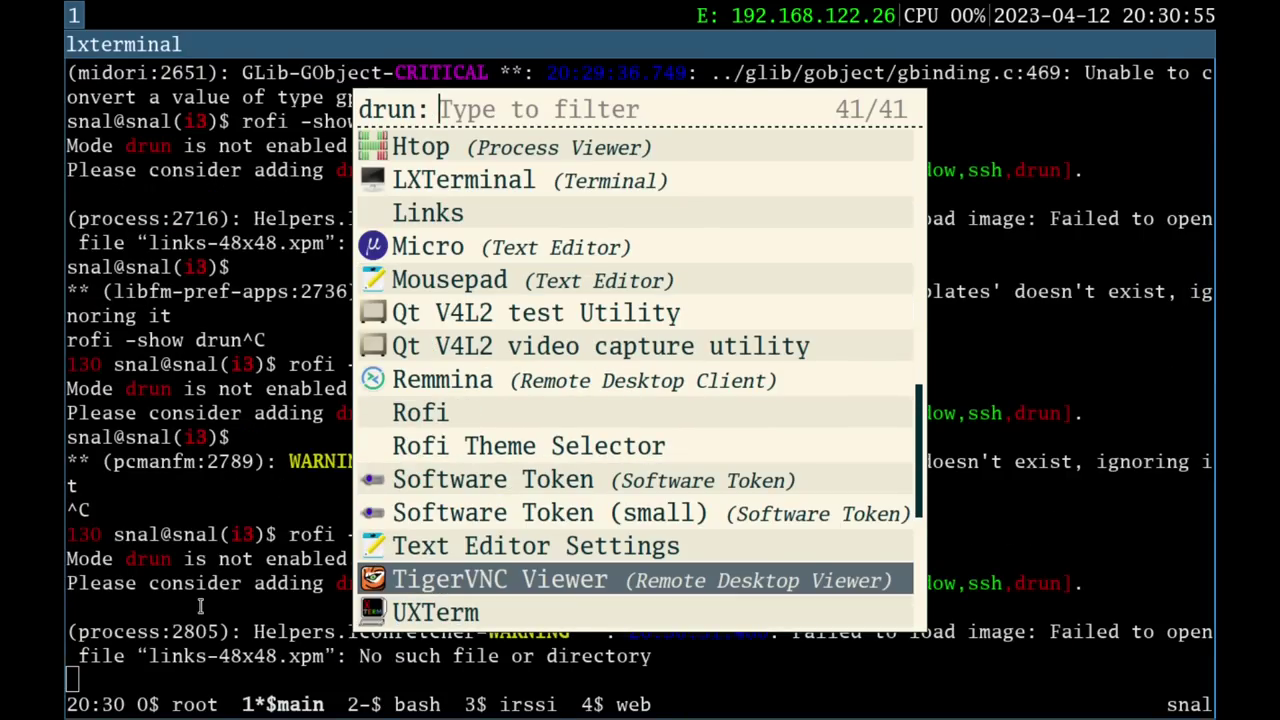
Go back to Remmina in the application list and review the entries from there through UXTerm
key("Up")
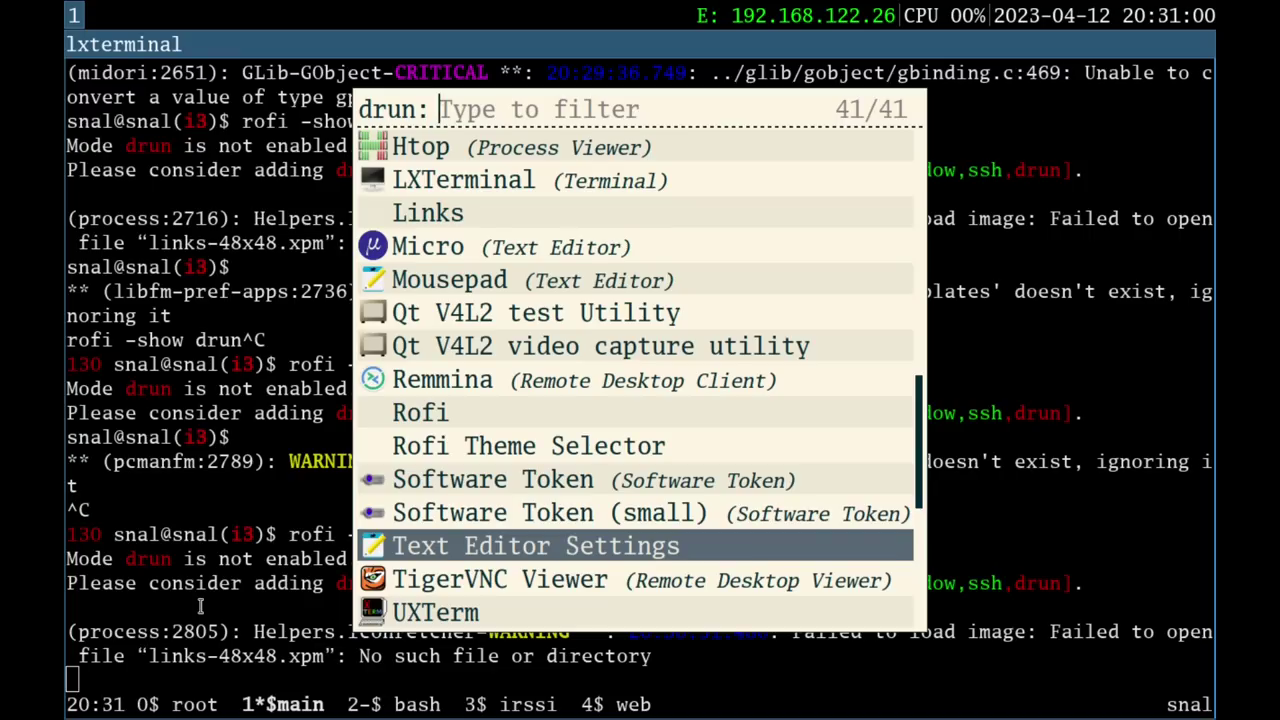
key("Up")
key("Up")
key("Up")
key("Up")
key("Up")
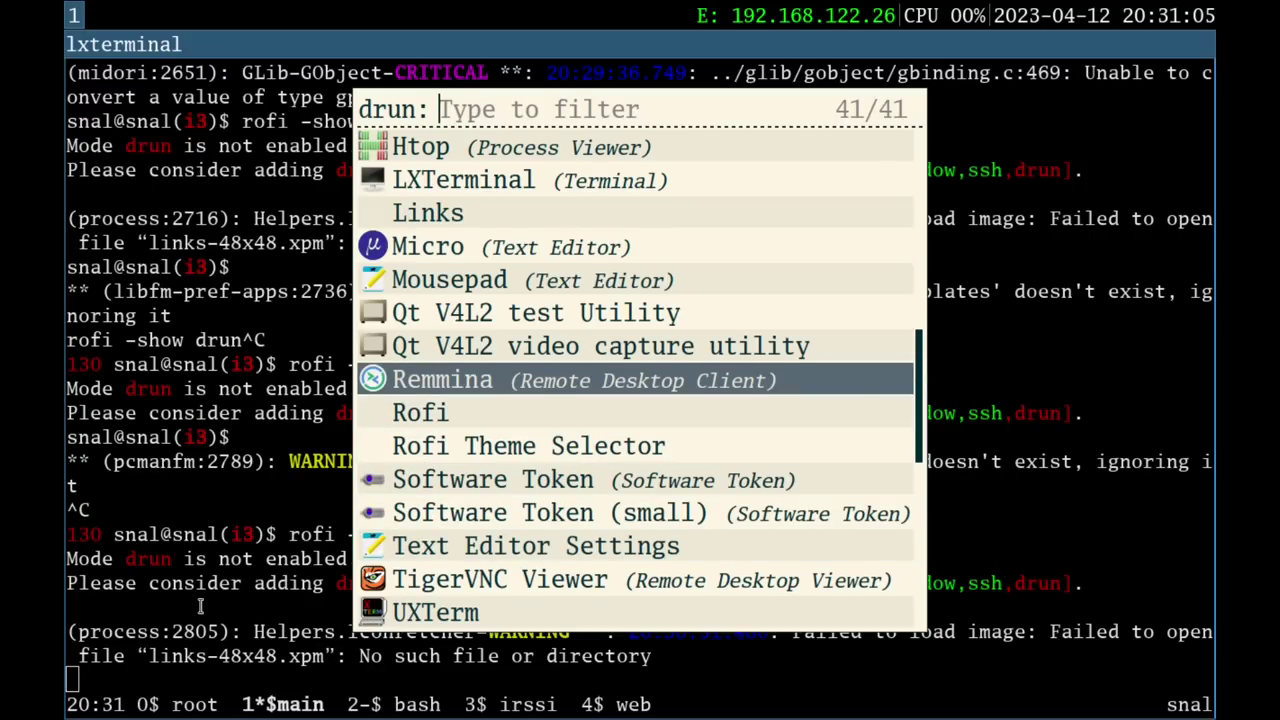
key("Down")
key("Down")
key("Down")
key("Down")
key("Down")
key("Down")
key("Down")
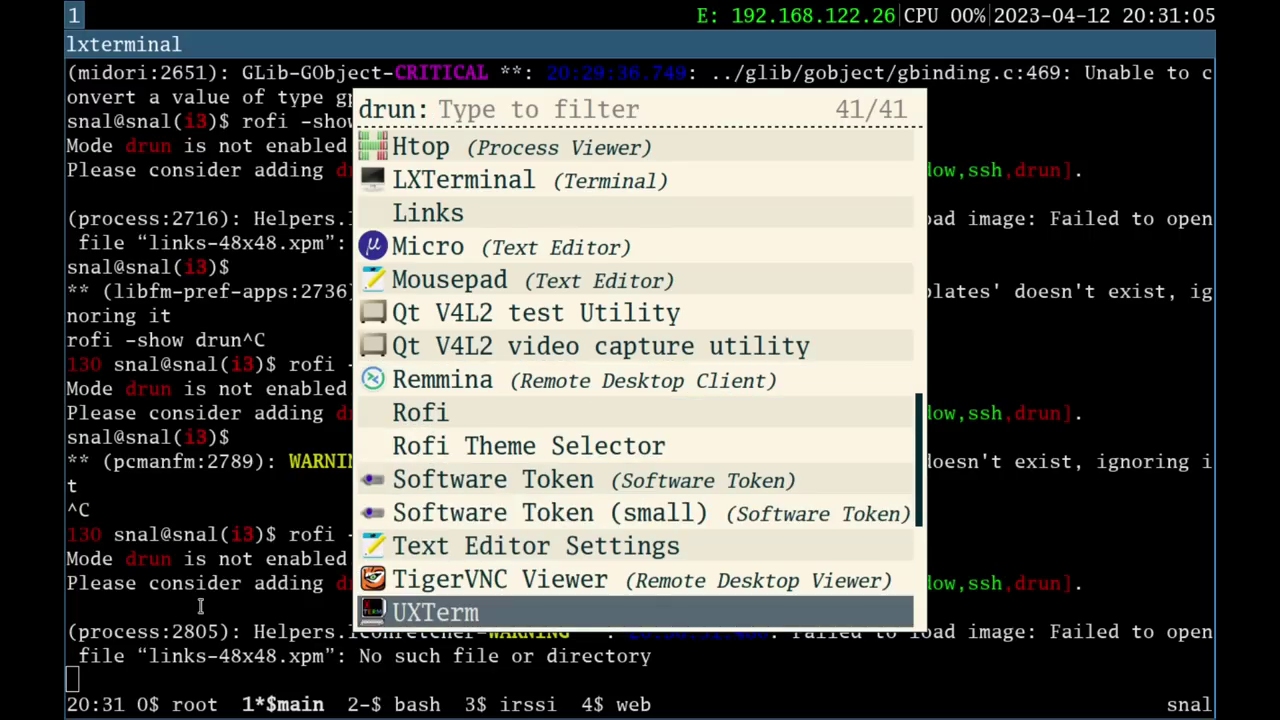
Examine the last application entries, from VLC media player through ranger, and close the list
key("Down")
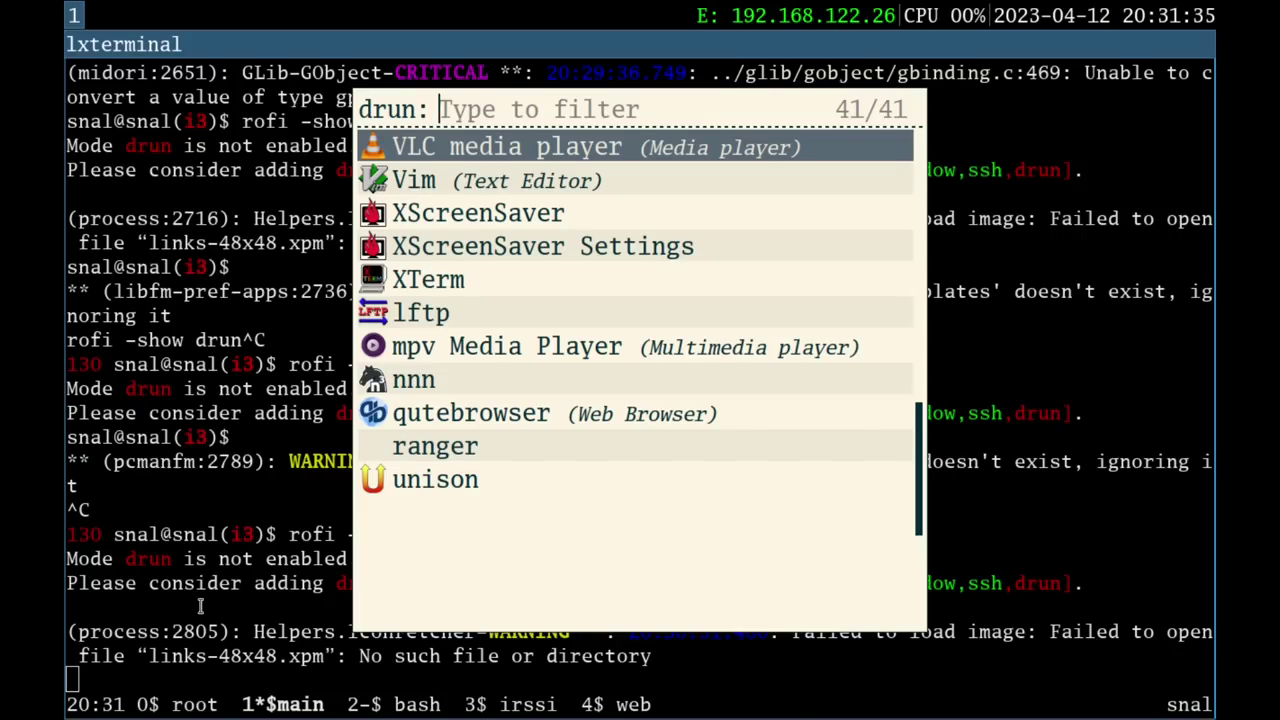
key("Down")
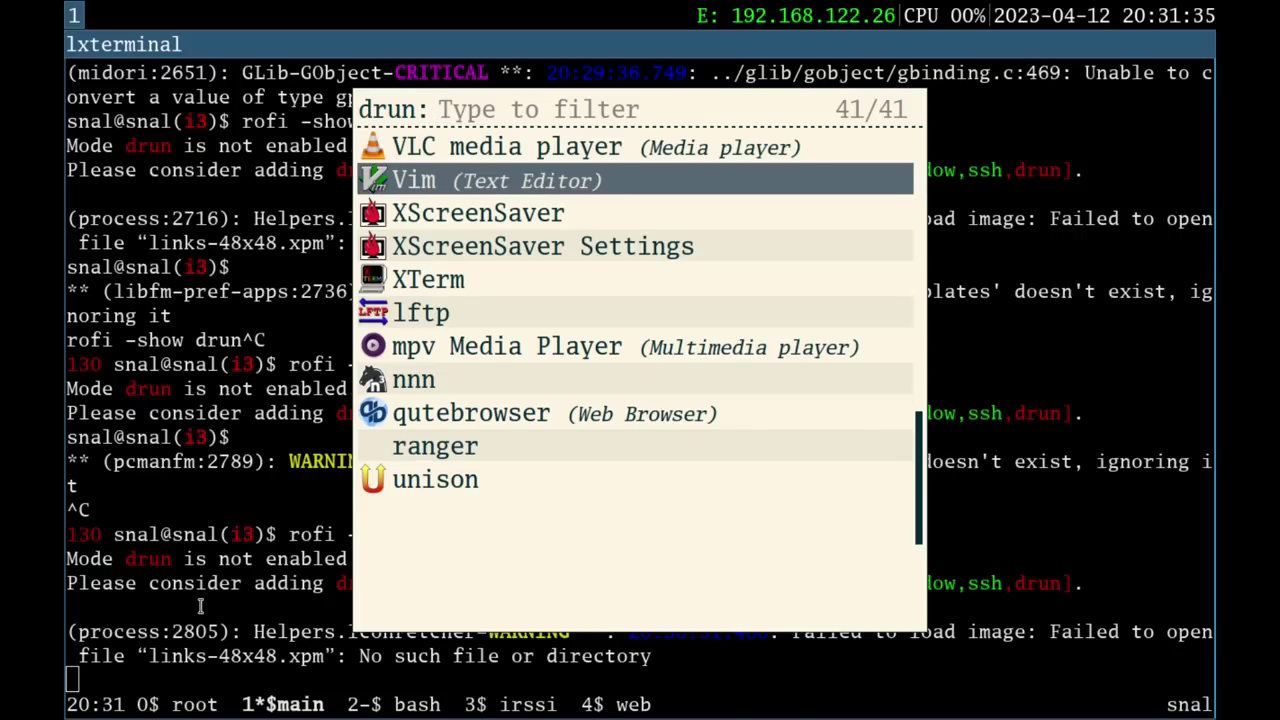
key("Down")
key("Down")
key("Down")
key("Down")
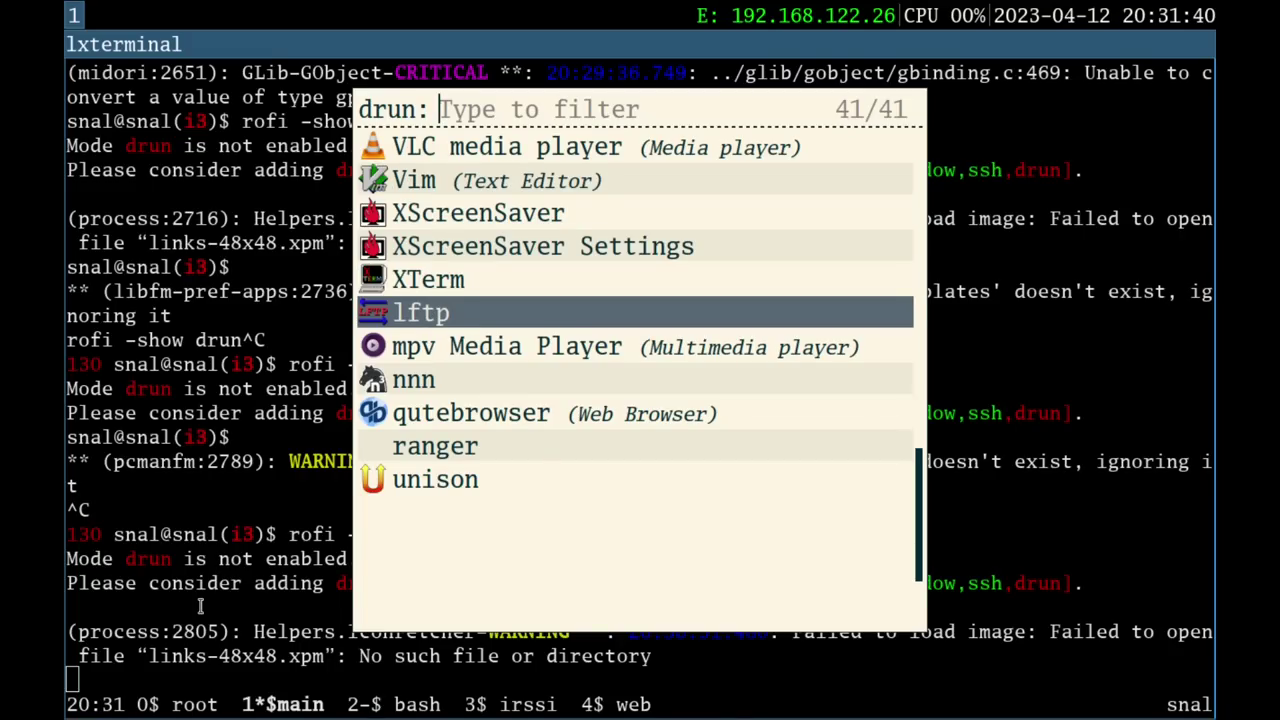
key("Down")
key("Down")
key("Down")
key("Down")
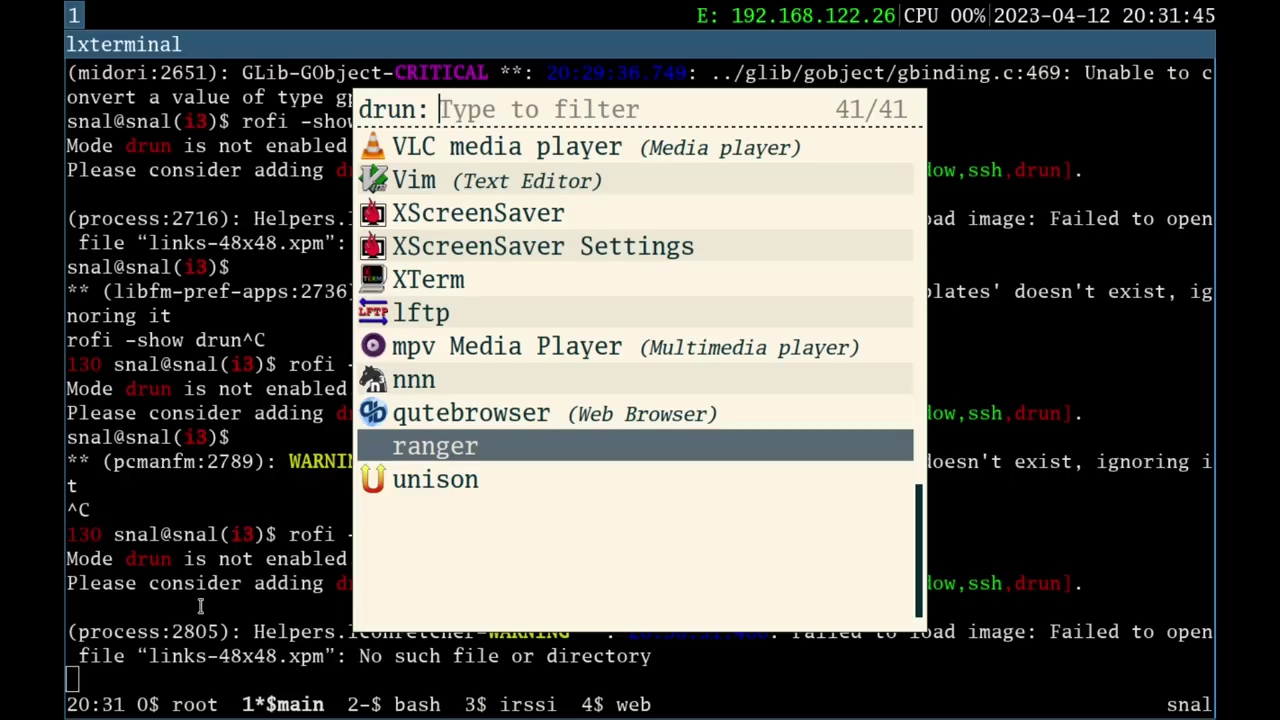
key("Up")
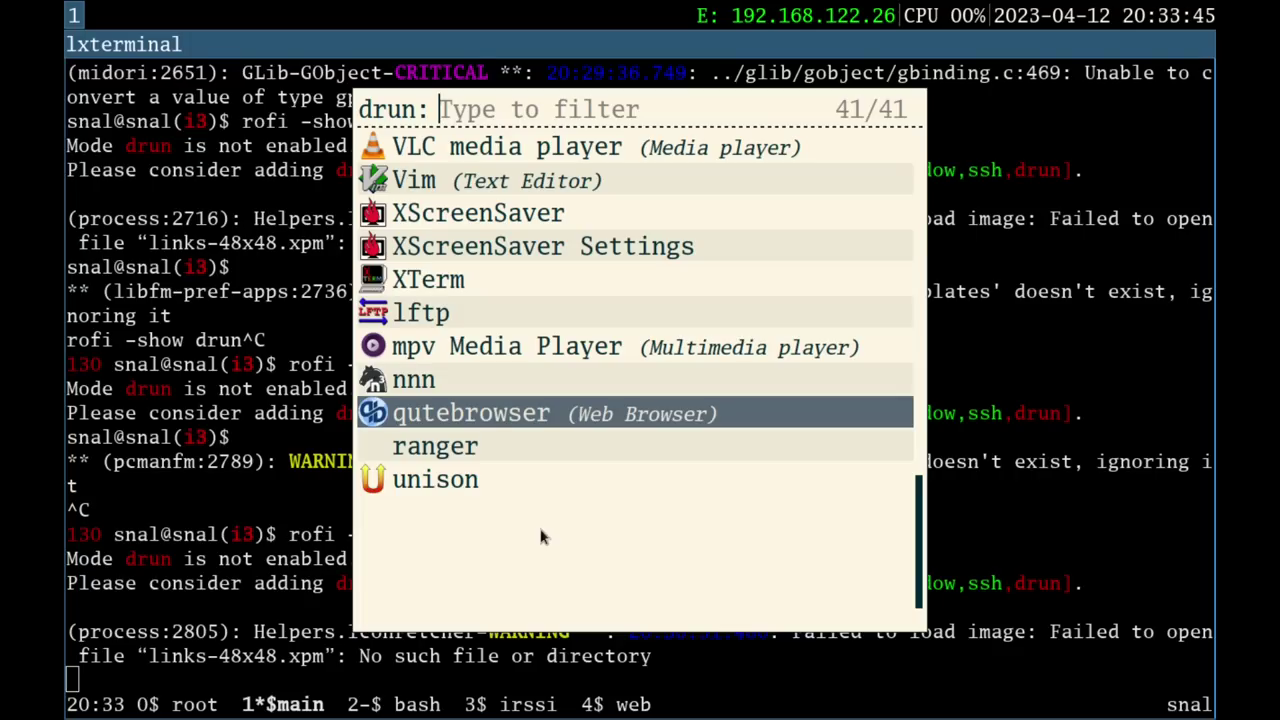
key("Escape")
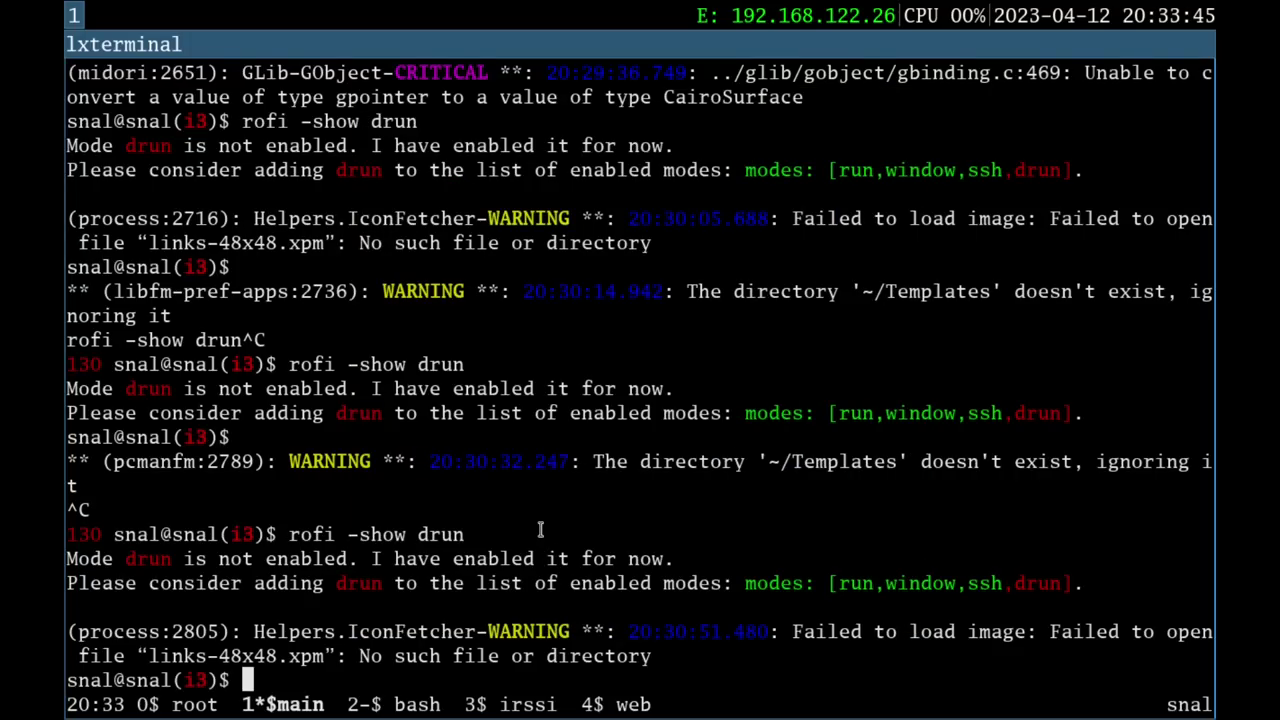